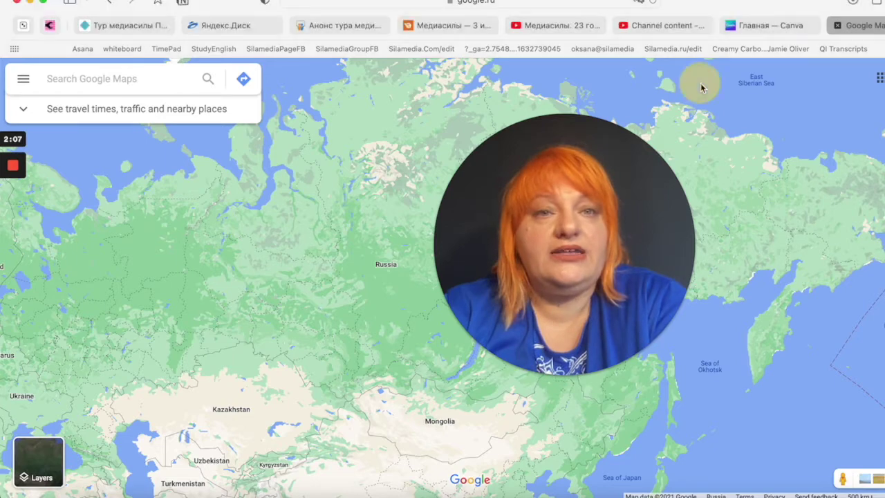
# - Switch to Canva and create a blank design in the YouTube thumbnail (Миниатюра для YouTube) format
pyautogui.click(763, 25)
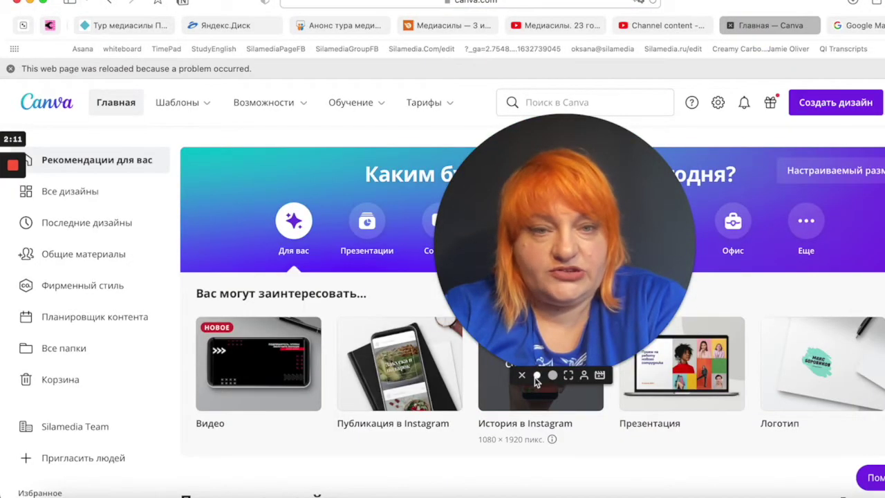
pyautogui.click(537, 375)
pyautogui.moveTo(456, 268); pyautogui.dragTo(211, 380)
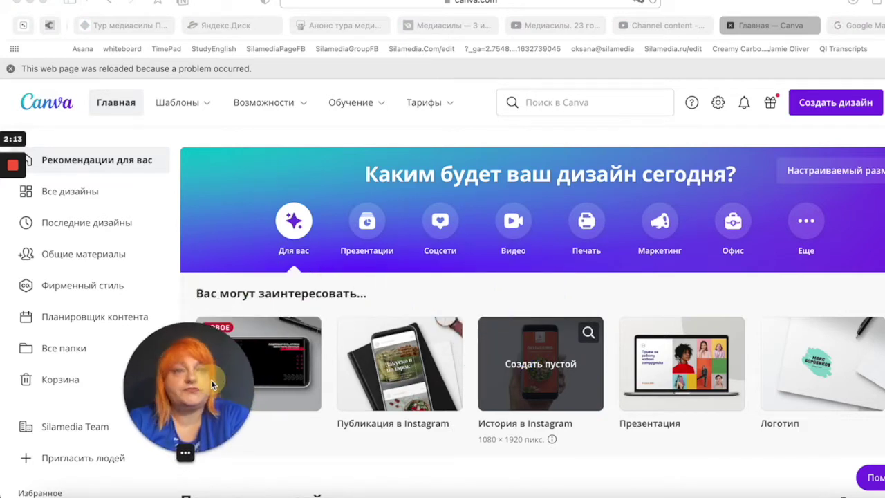
pyautogui.click(836, 104)
pyautogui.scroll(-5, 774, 270)
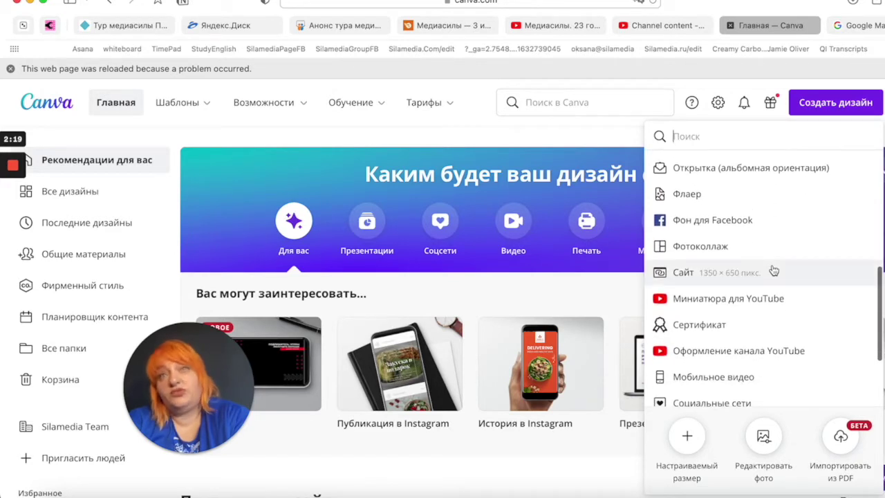
pyautogui.click(737, 302)
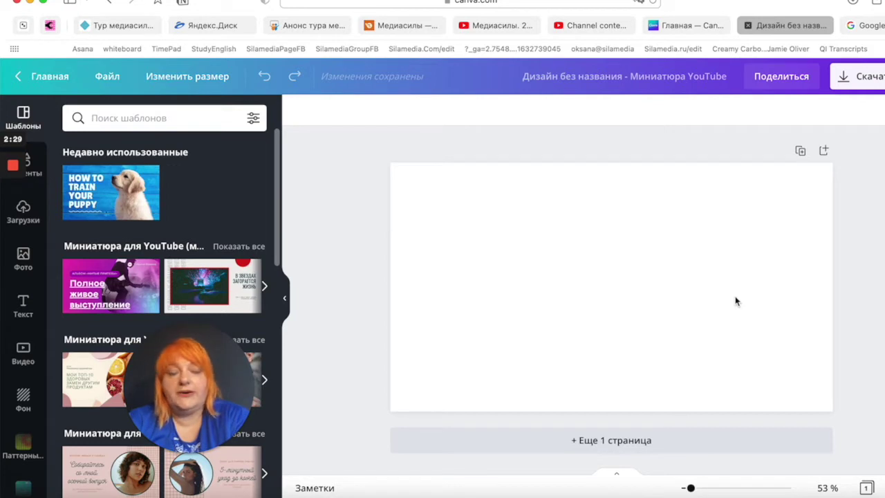
# - Upload тур.jpeg from the Desktop folder and place it so it fills the whole thumbnail page
pyautogui.click(25, 219)
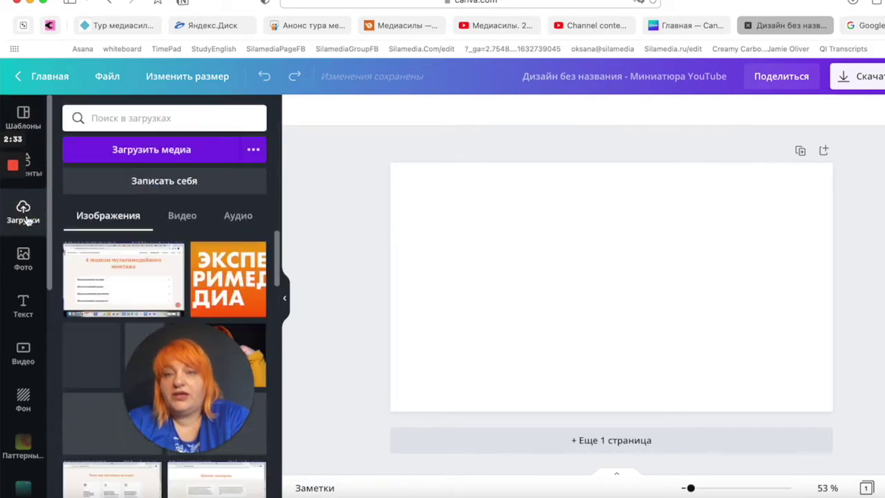
pyautogui.click(161, 156)
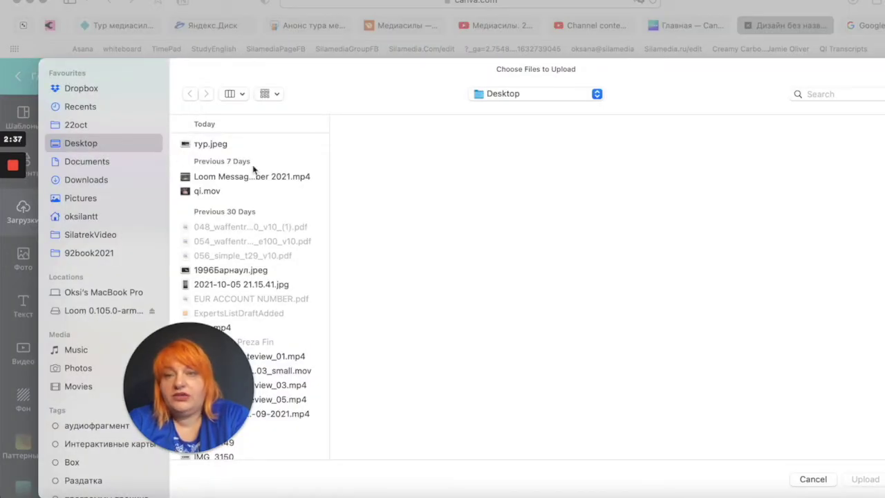
pyautogui.click(212, 145)
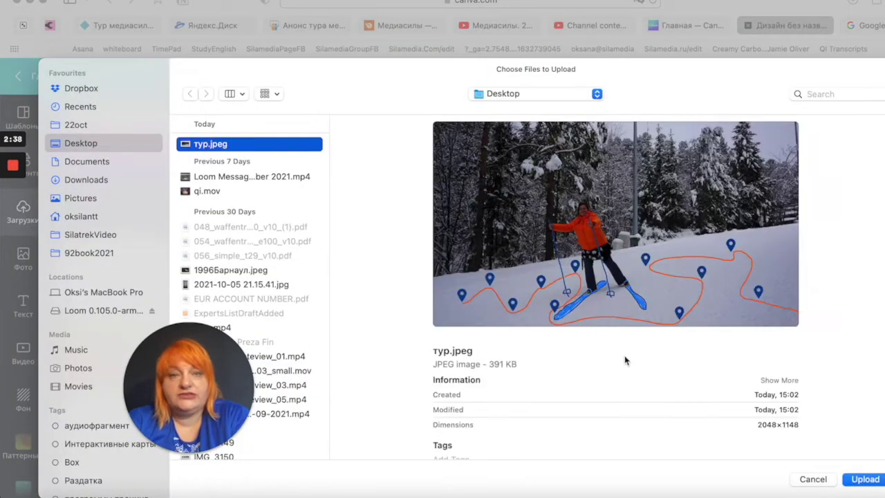
pyautogui.click(858, 484)
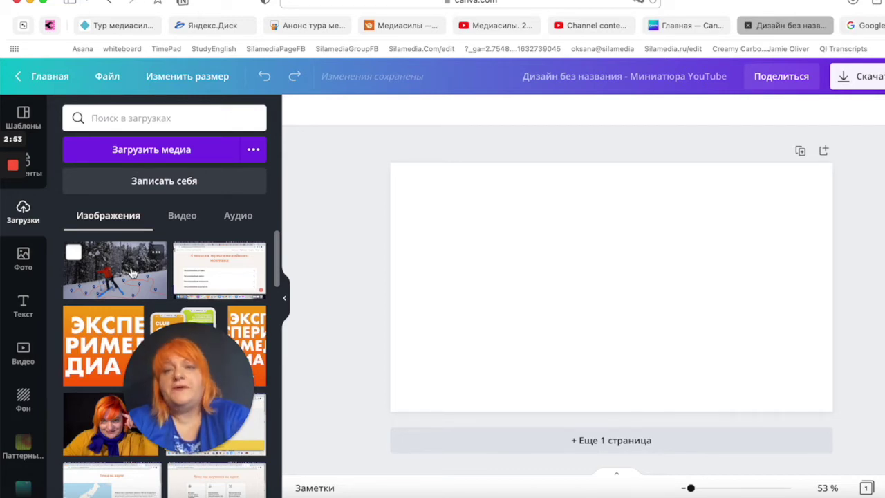
pyautogui.moveTo(124, 268); pyautogui.dragTo(433, 183)
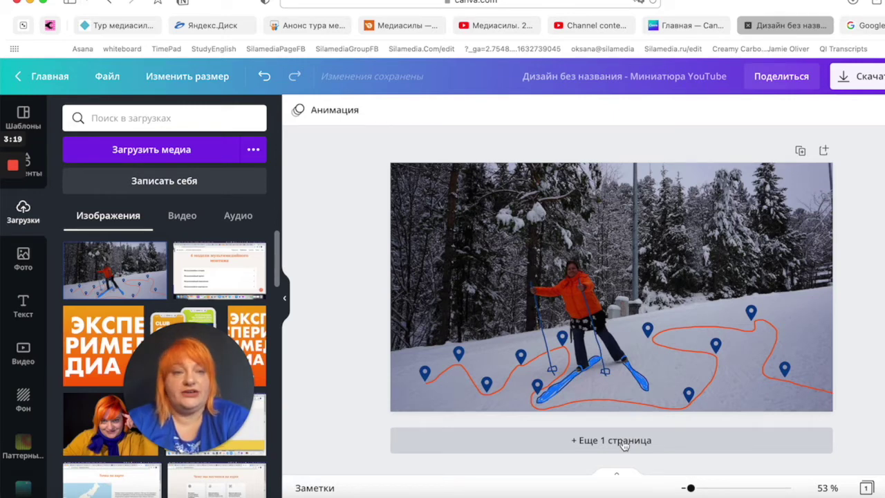
# - Download the thumbnail as a 1280 × 720 PNG and return to the design
pyautogui.click(866, 82)
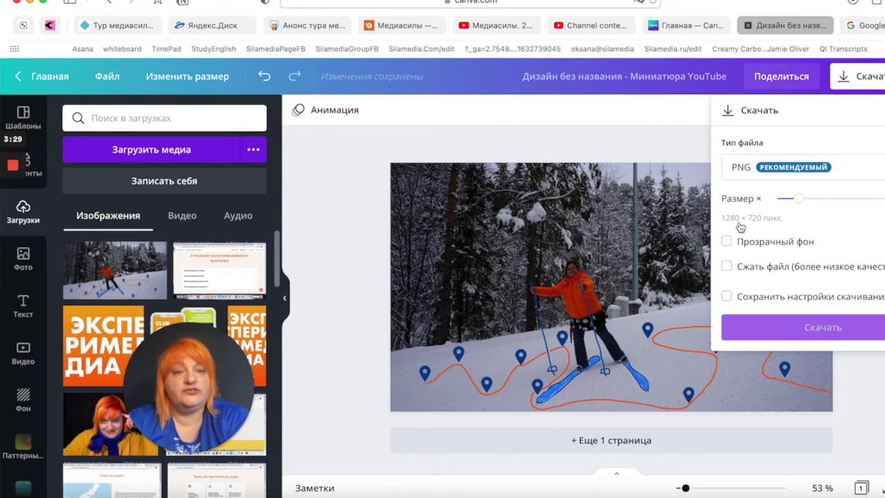
pyautogui.click(815, 325)
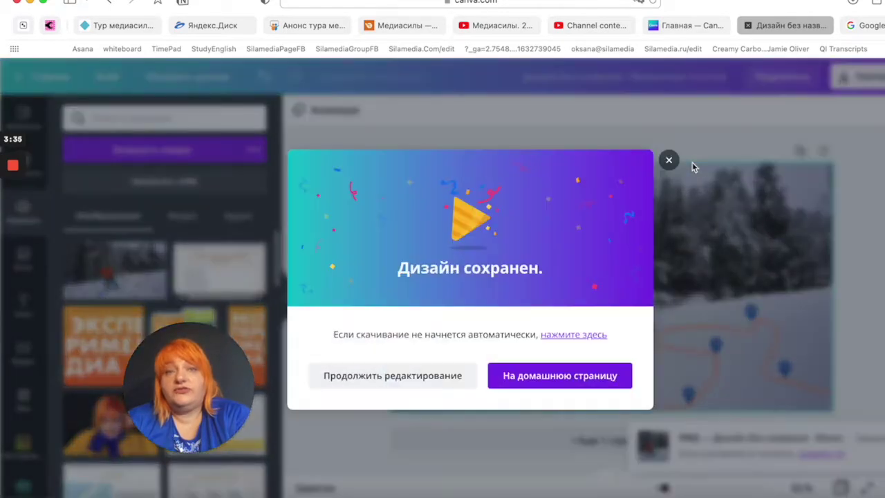
pyautogui.click(669, 161)
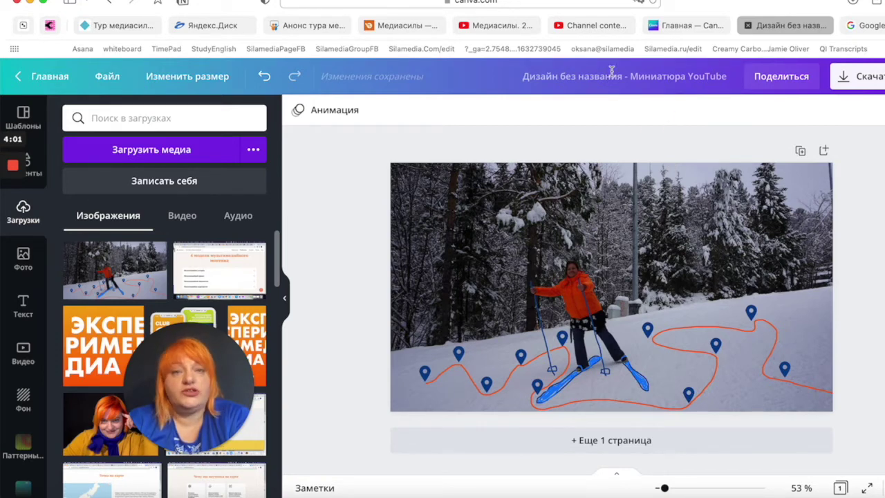
# - Switch to YouTube Studio and look through the channel's uploaded videos whose titles contain 'тур'
pyautogui.click(587, 26)
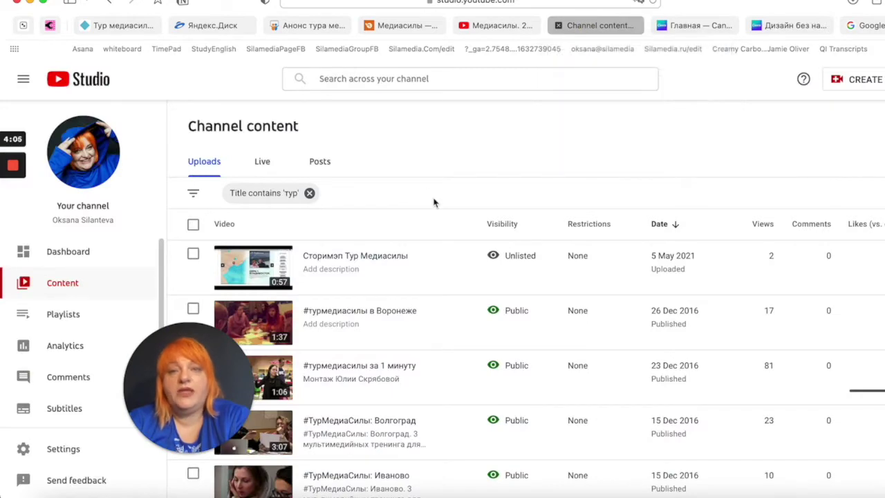
pyautogui.scroll(-5, 493, 174)
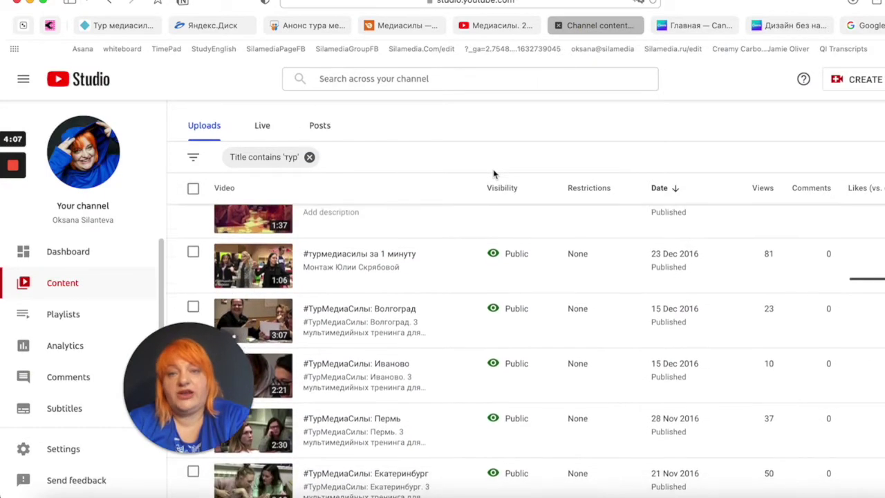
pyautogui.scroll(-6, 481, 382)
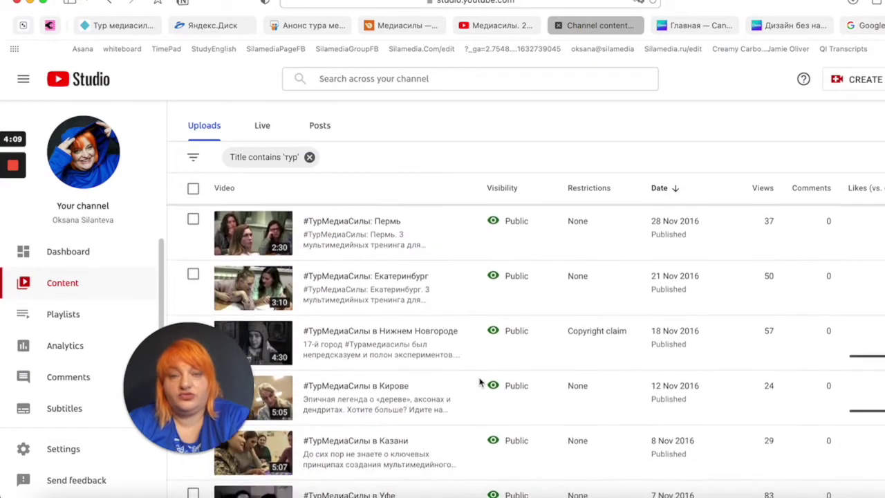
pyautogui.scroll(-2, 480, 382)
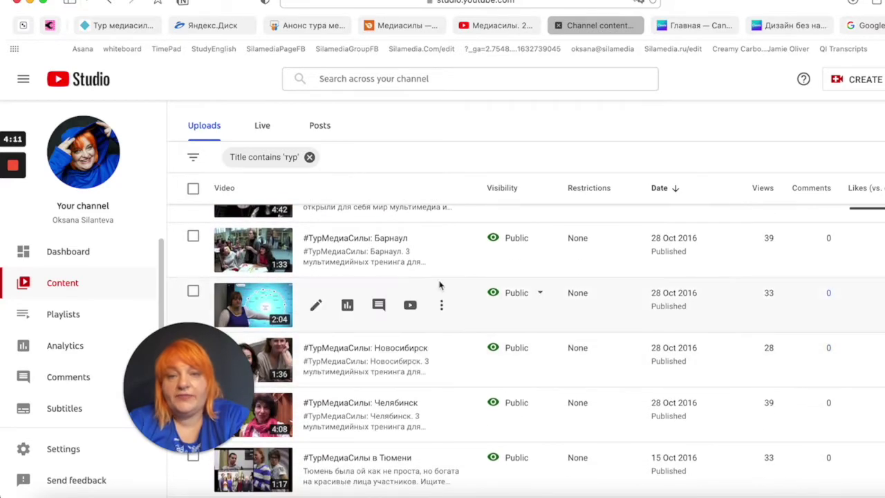
pyautogui.scroll(4, 484, 425)
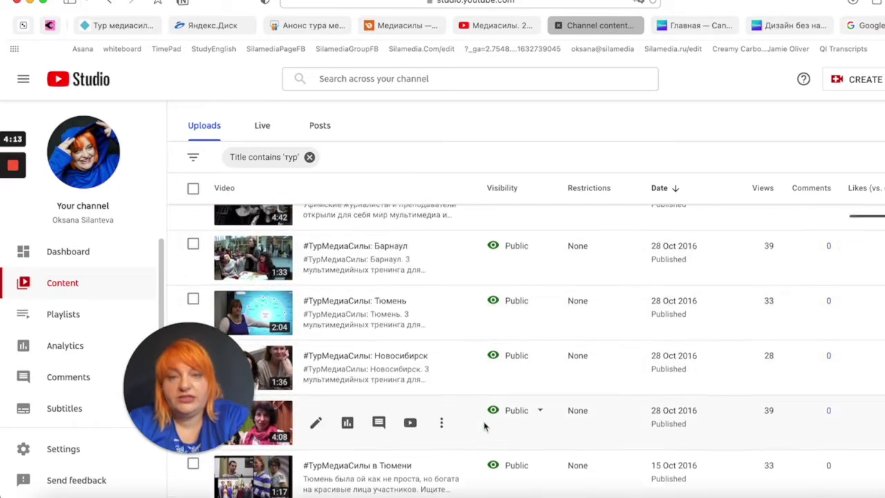
pyautogui.scroll(1, 484, 424)
pyautogui.scroll(-4, 484, 422)
pyautogui.scroll(-1, 486, 419)
pyautogui.scroll(10, 486, 418)
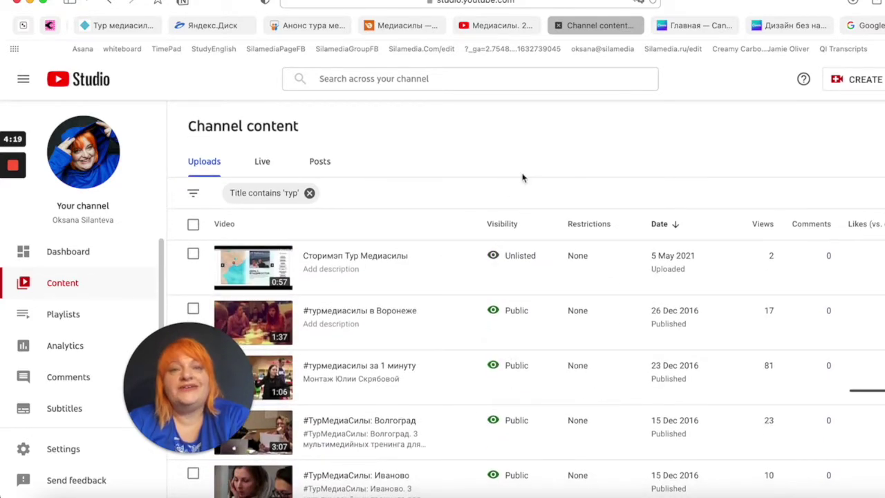
pyautogui.scroll(-8, 505, 374)
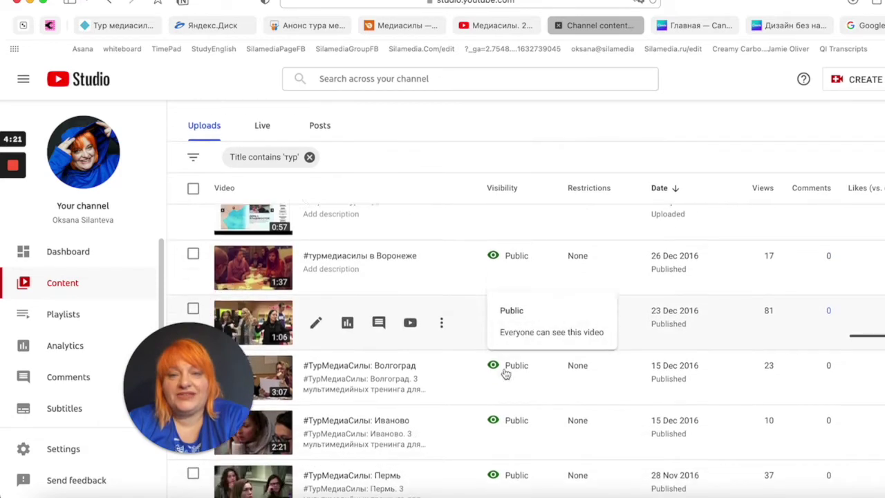
pyautogui.scroll(-8, 505, 373)
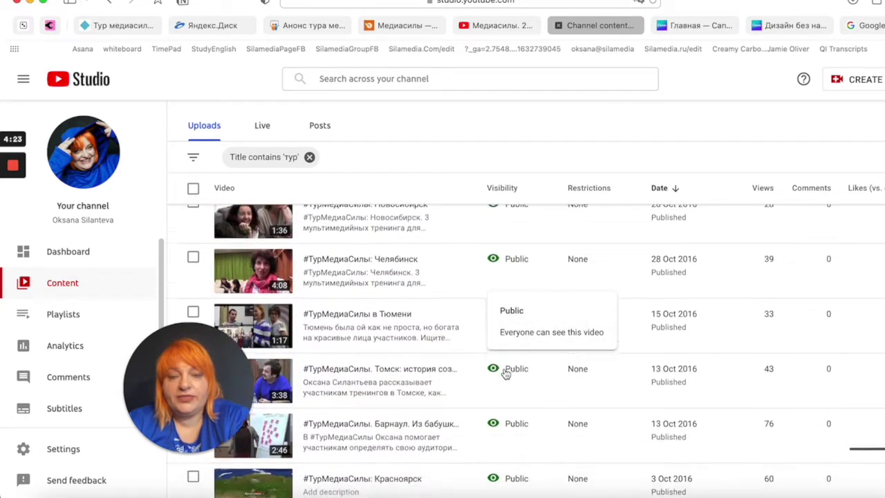
pyautogui.scroll(-3, 506, 373)
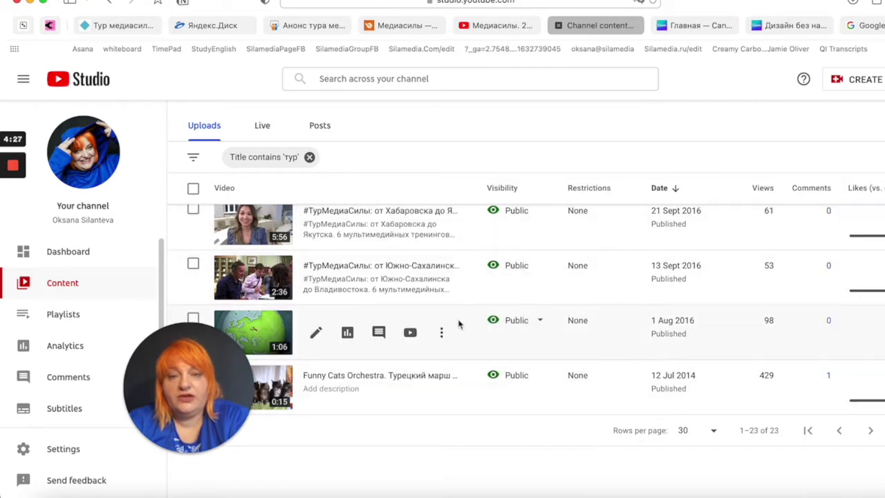
pyautogui.scroll(10, 507, 322)
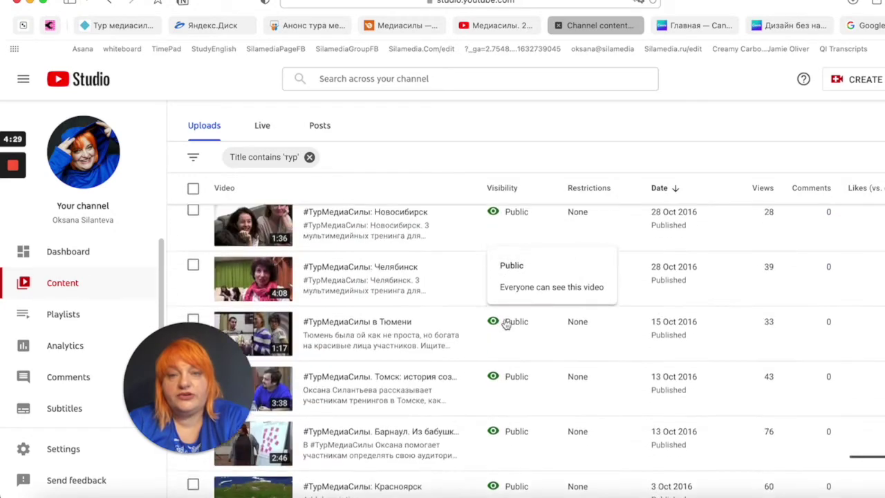
pyautogui.scroll(5, 506, 324)
pyautogui.scroll(4, 505, 324)
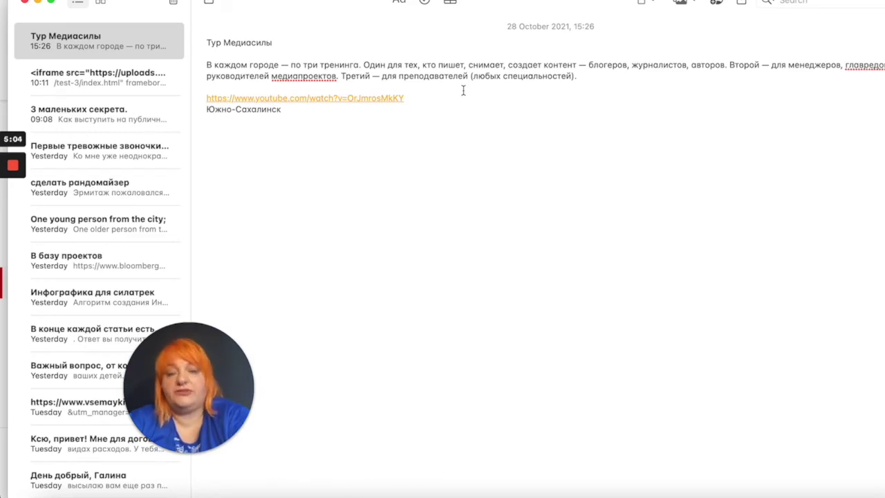
# - Switch from the Тур Медиасилы note to the StoryMap editor and review its list of city slides from Владивосток to Калининград
pyautogui.press('super+Tab')
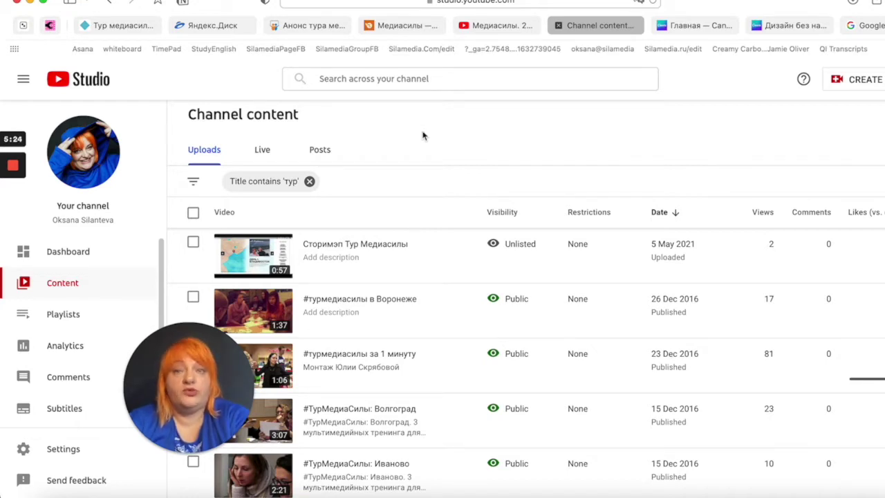
pyautogui.click(133, 28)
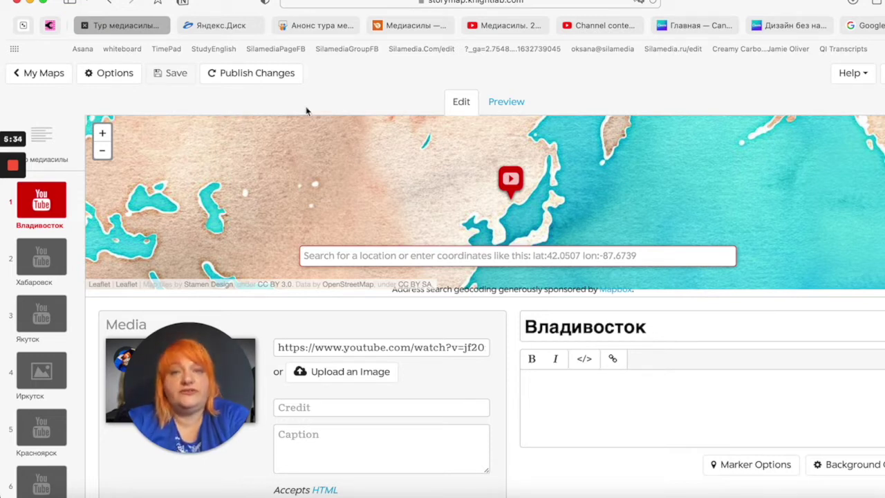
pyautogui.moveTo(192, 368); pyautogui.dragTo(771, 184)
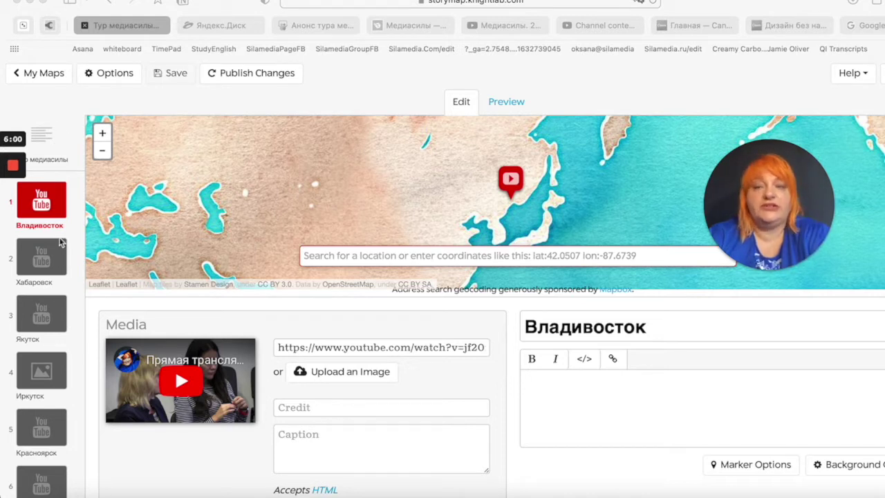
pyautogui.scroll(-4, 57, 365)
pyautogui.scroll(-10, 57, 365)
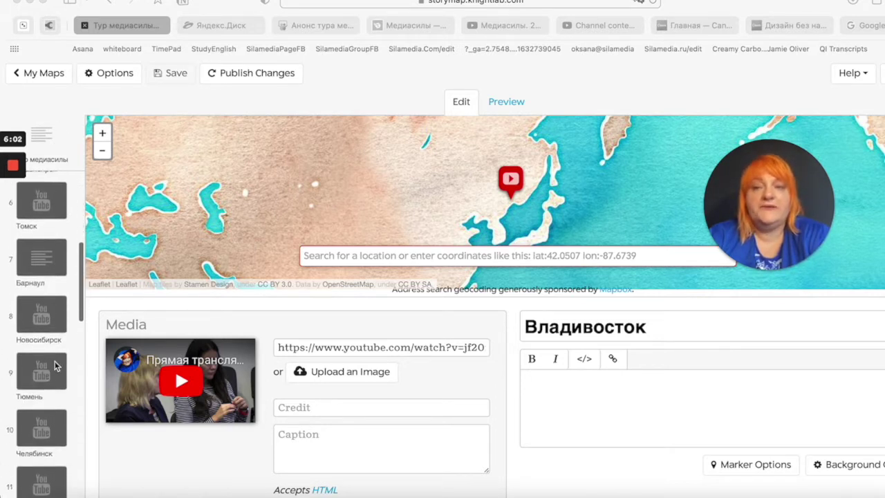
pyautogui.scroll(-5, 56, 365)
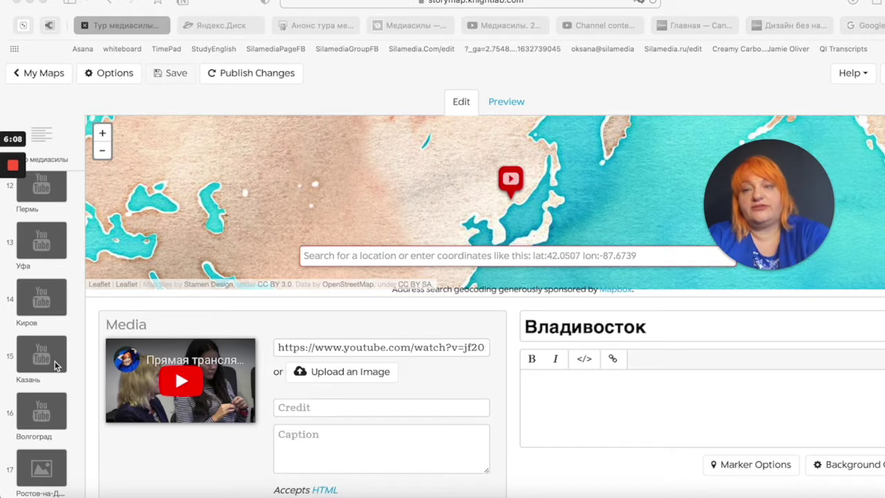
pyautogui.scroll(-5, 45, 423)
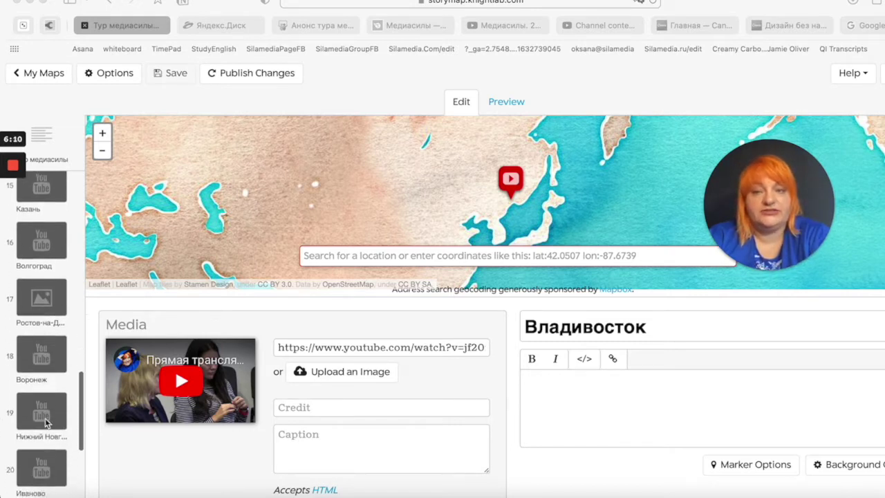
pyautogui.scroll(-5, 46, 424)
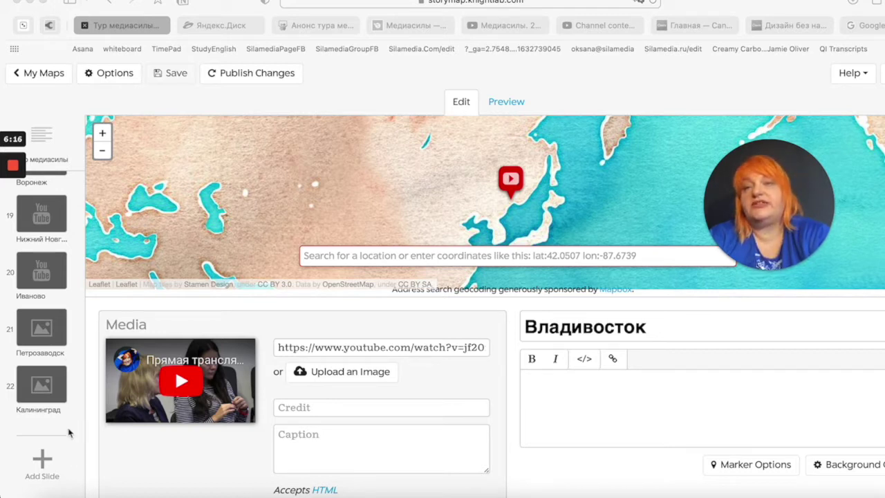
pyautogui.scroll(1, 67, 320)
pyautogui.scroll(15, 67, 320)
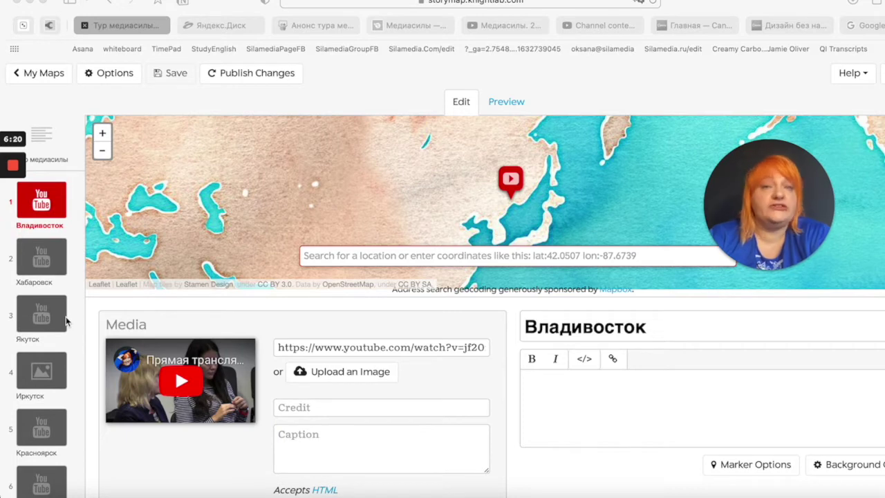
# - Select the Тур медиасилы title slide and preview the map, advancing to the Владивосток slide and back to the title
pyautogui.click(52, 133)
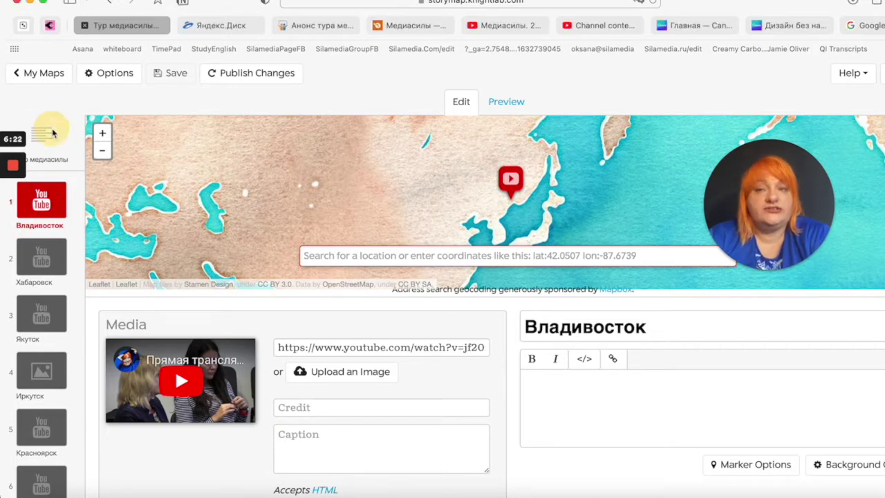
pyautogui.click(53, 138)
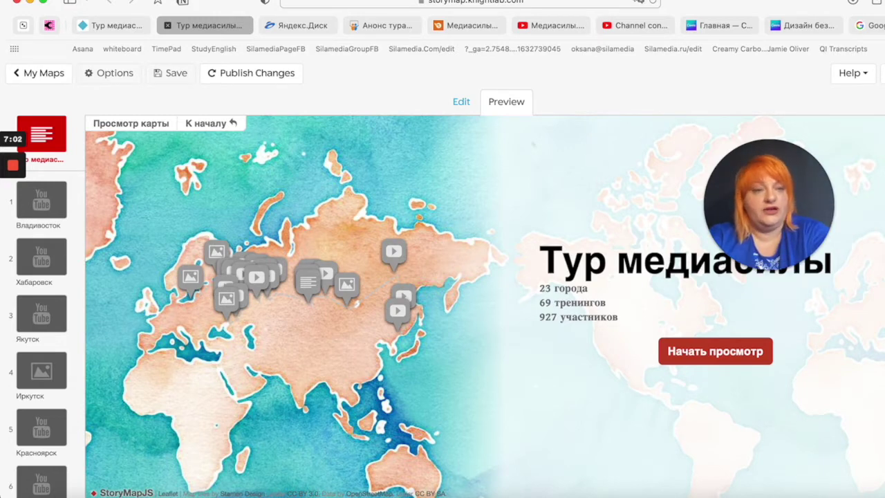
pyautogui.press('Right')
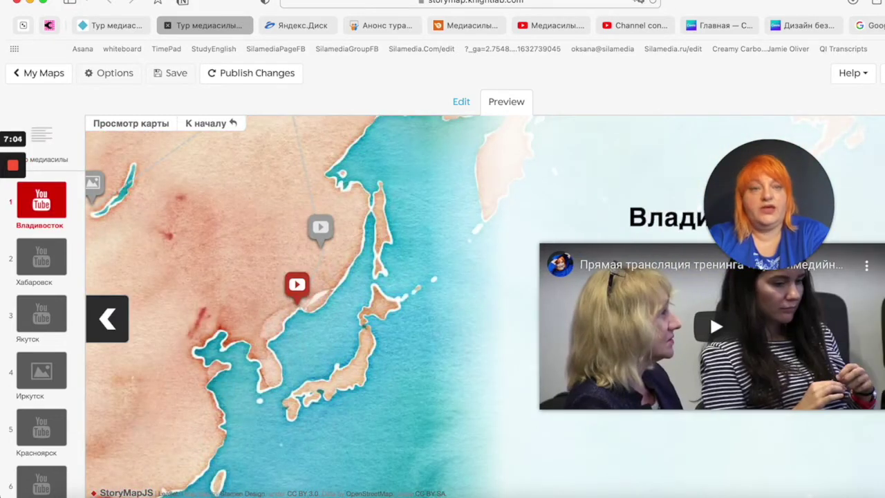
pyautogui.click(108, 340)
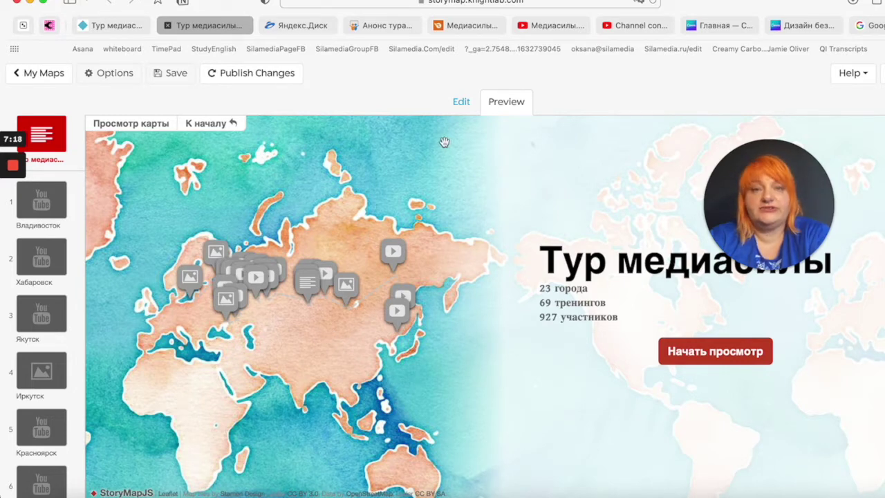
# - Return to the map editor and review the Тур медиасилы title slide's headline, description and media fields
pyautogui.click(120, 26)
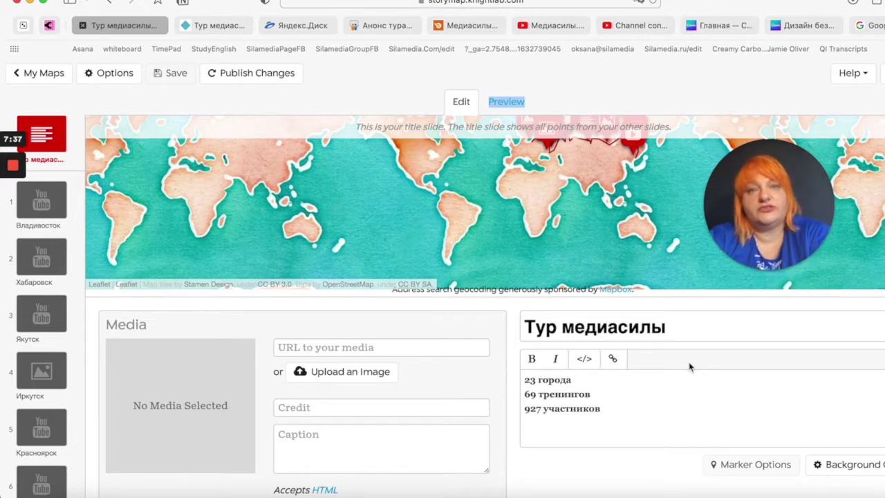
pyautogui.click(671, 327)
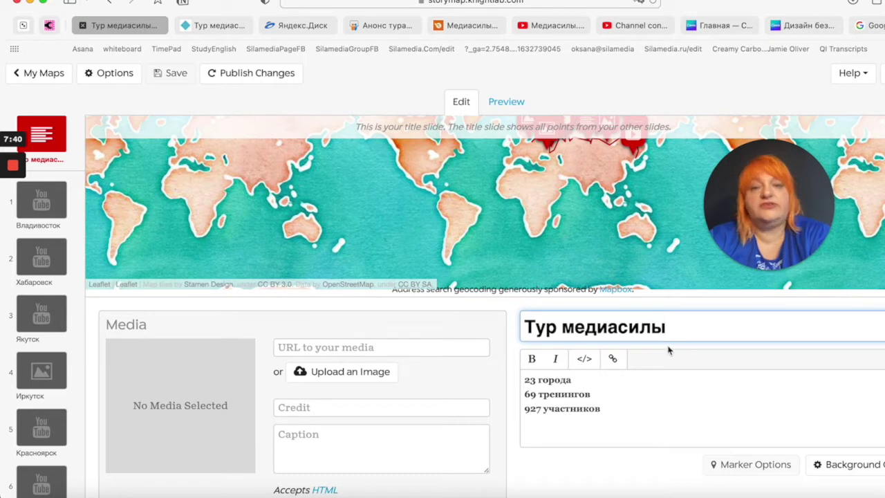
pyautogui.click(637, 404)
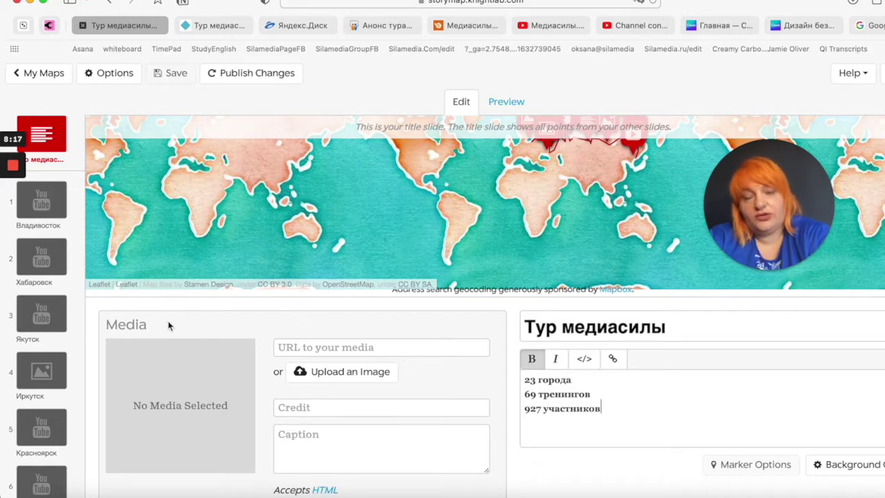
pyautogui.scroll(-1, 321, 344)
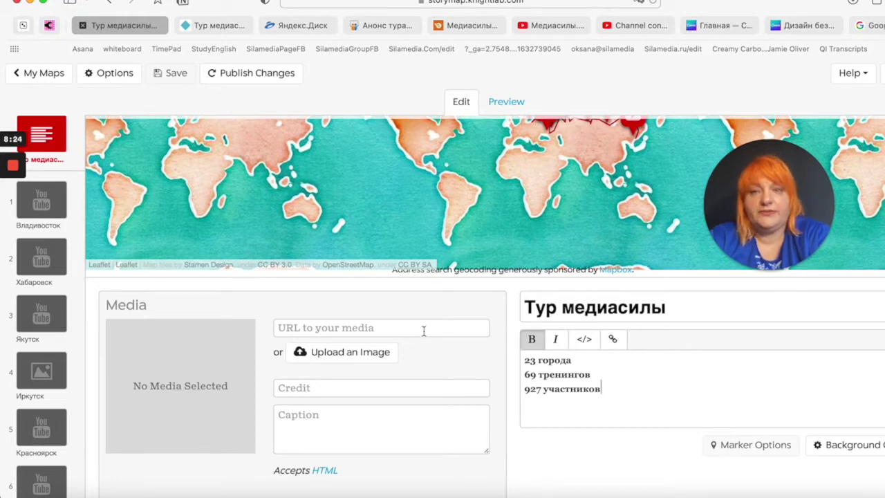
# - Open the Владивосток slide for editing and compare its fields with the slide's appearance in the map preview
pyautogui.click(47, 200)
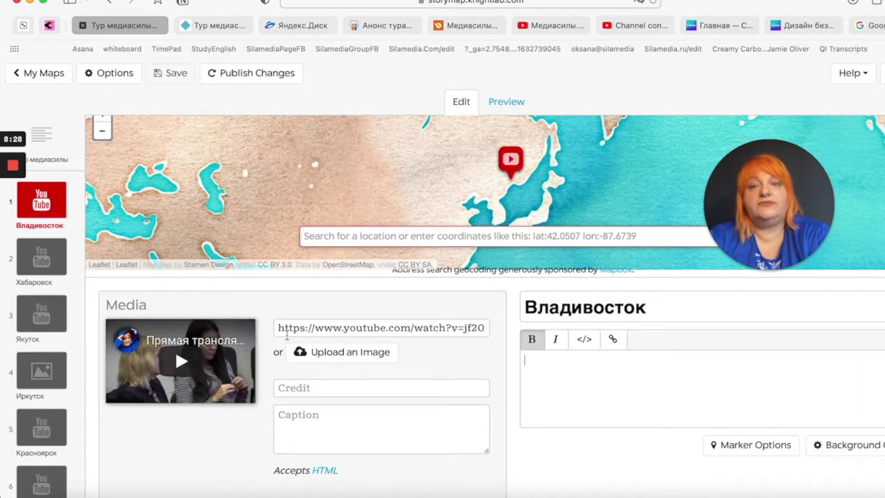
pyautogui.click(207, 25)
pyautogui.click(715, 350)
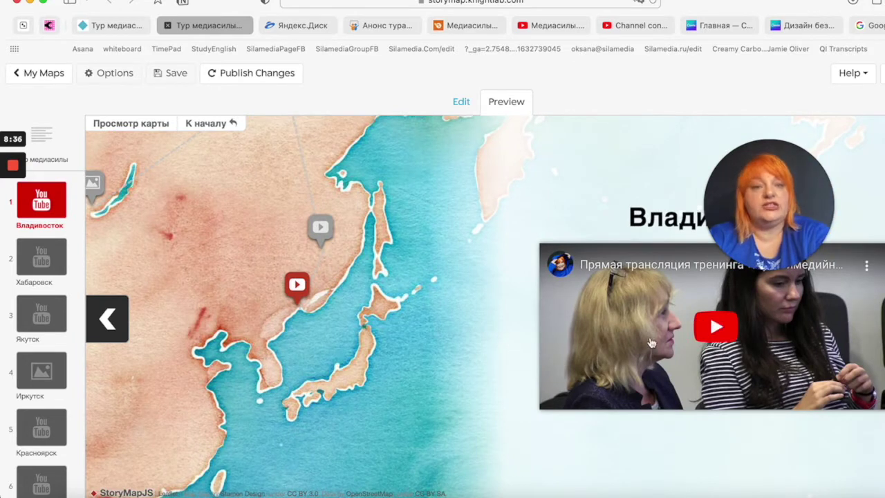
pyautogui.click(118, 26)
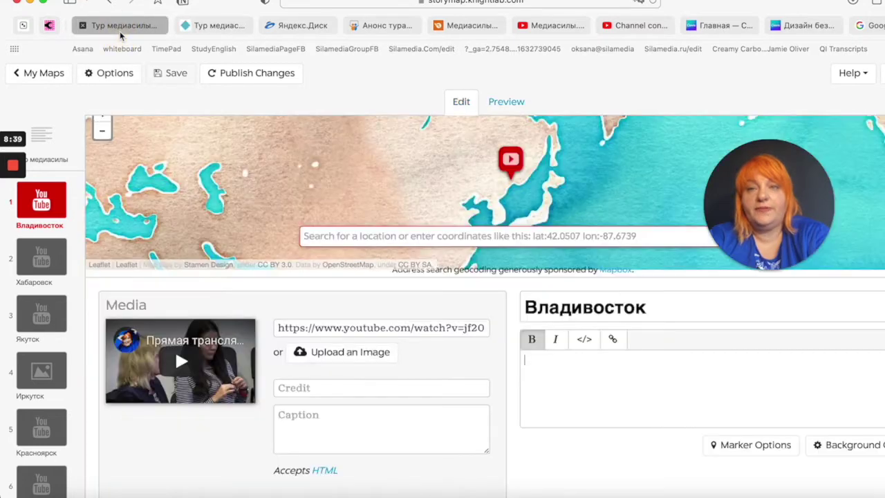
# - Add the caption "Прямая трансляция" to the Владивосток slide's video and save the map
pyautogui.click(352, 327)
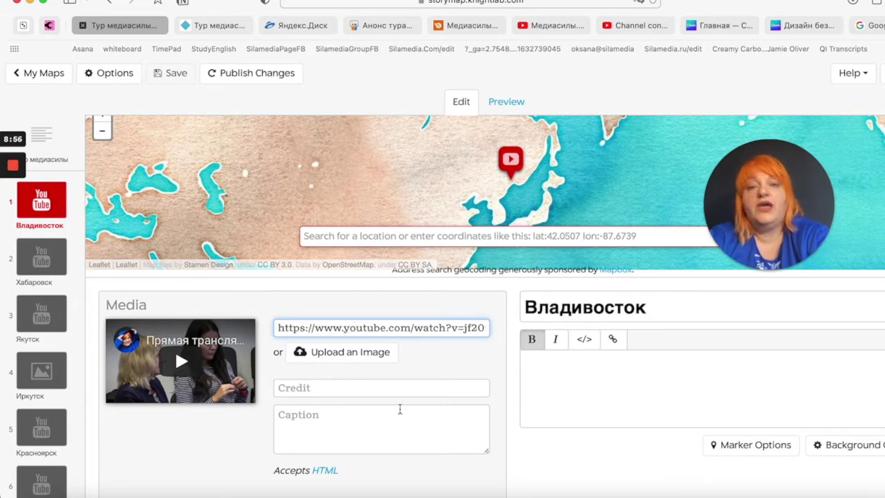
pyautogui.click(294, 388)
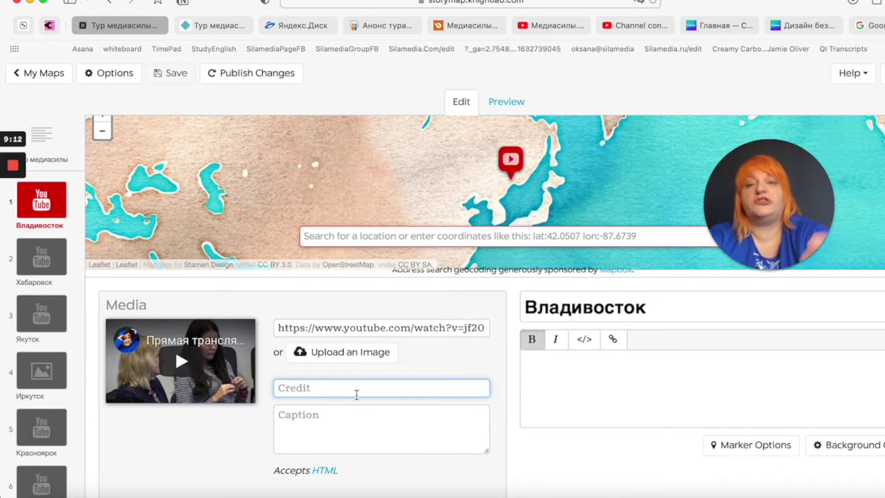
pyautogui.click(311, 422)
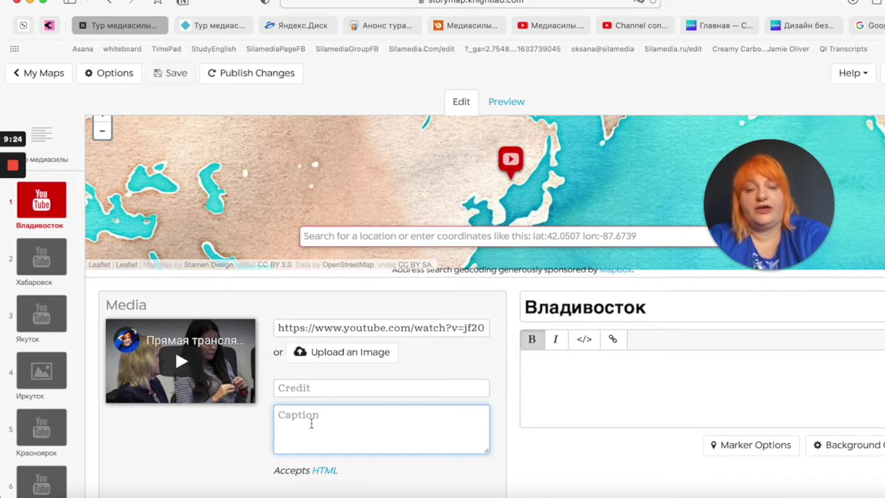
pyautogui.write('Ghz')
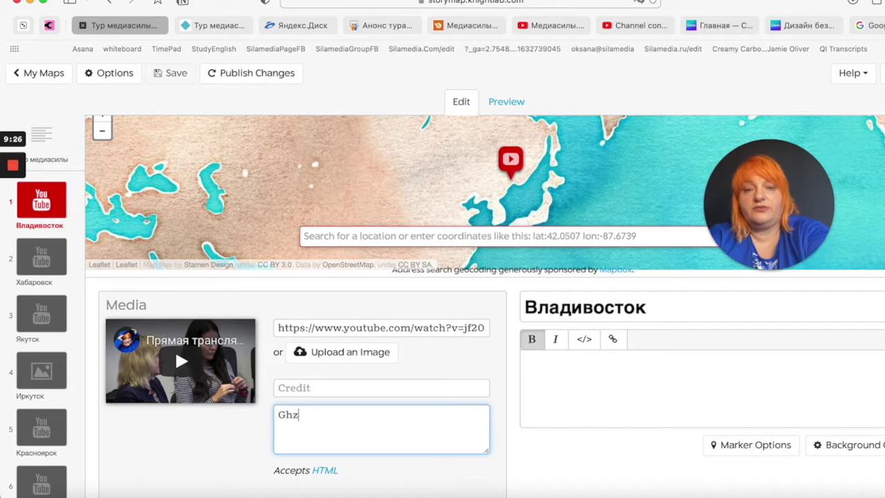
pyautogui.press('BackSpace')
pyautogui.press('BackSpace')
pyautogui.press('BackSpace')
pyautogui.write('Пря')
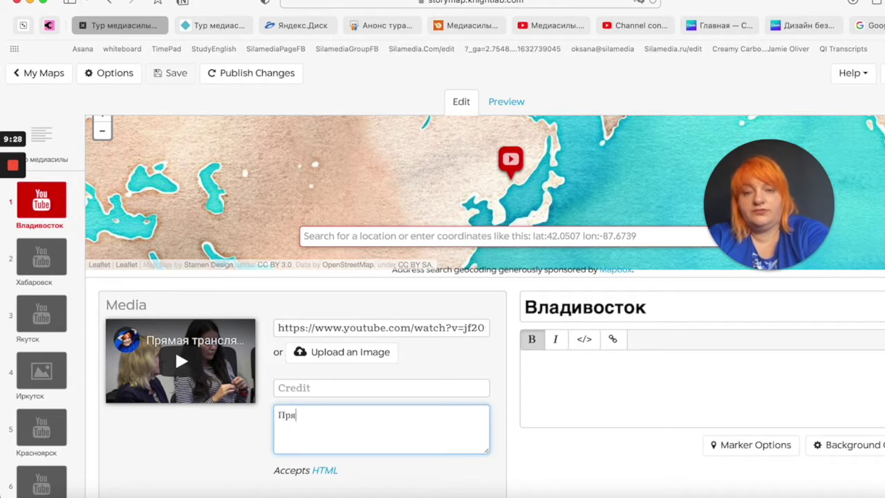
pyautogui.write('мая тран')
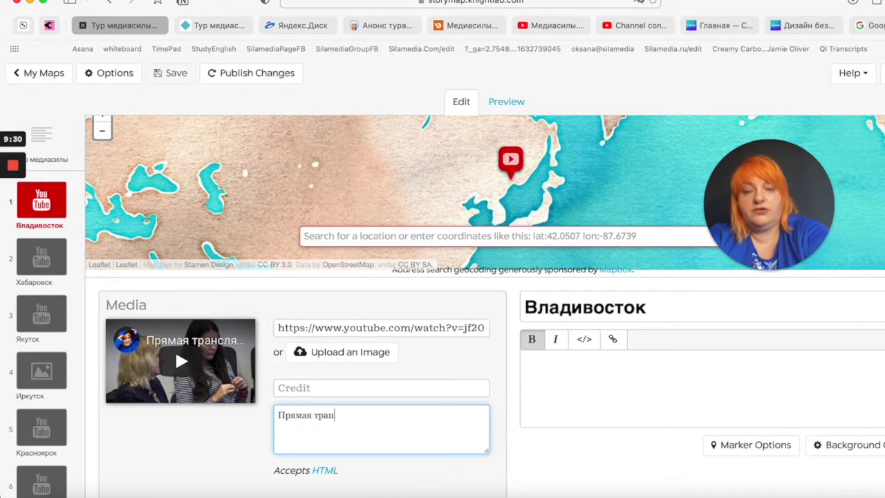
pyautogui.write('сляц')
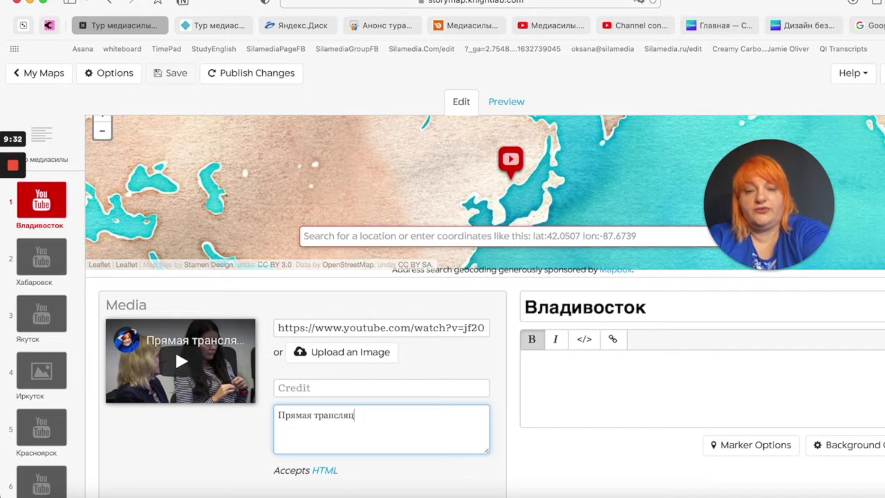
pyautogui.write('ия')
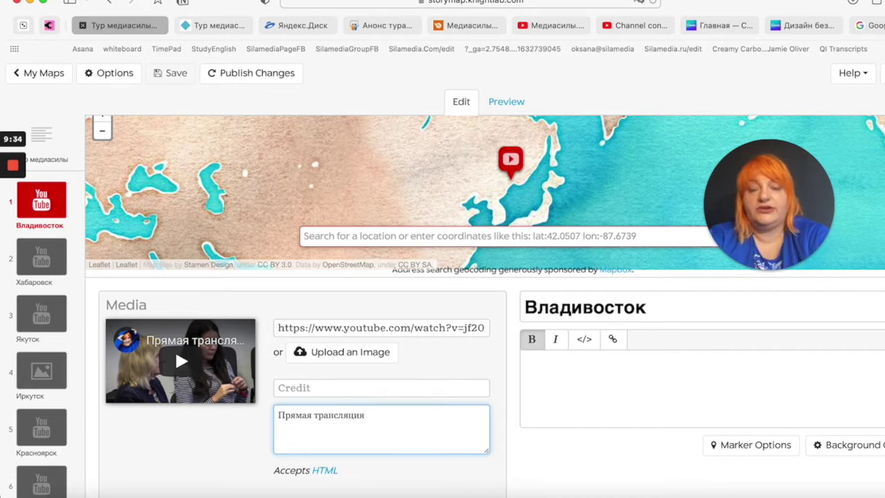
pyautogui.click(175, 73)
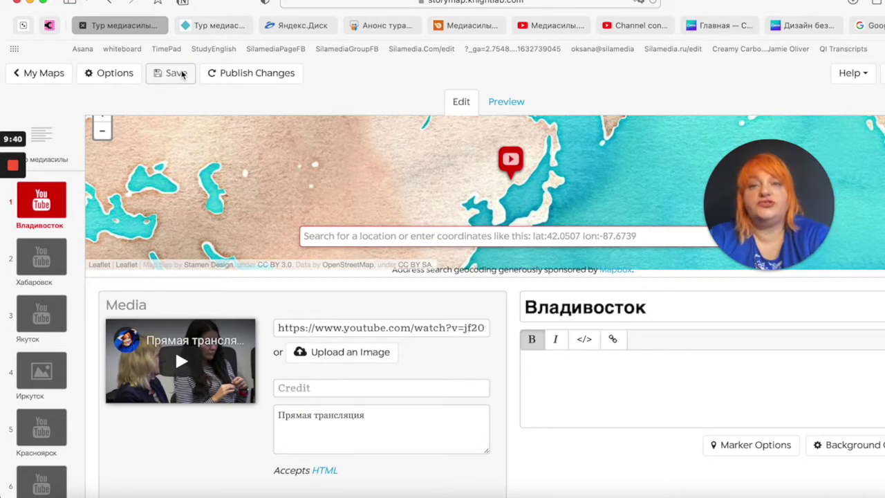
# - Preview the saved map from the title slide to Владивосток to check the video caption, and return to the editor
pyautogui.moveTo(230, 26)
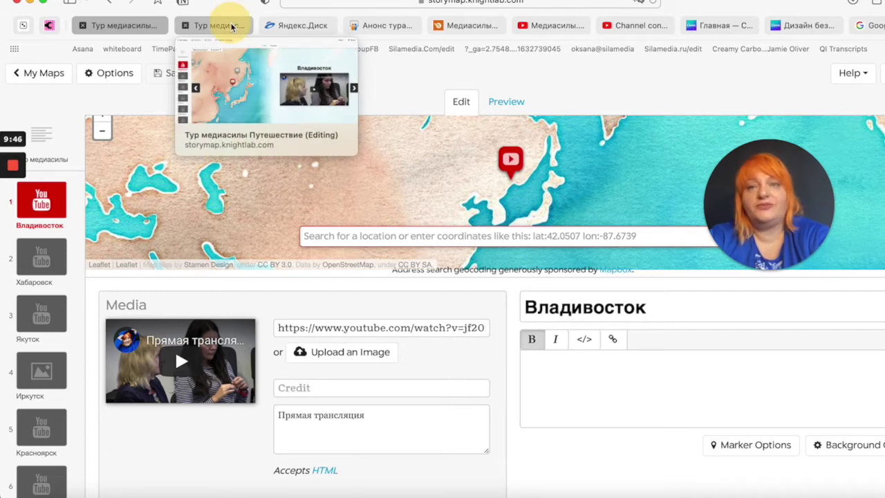
pyautogui.click(231, 27)
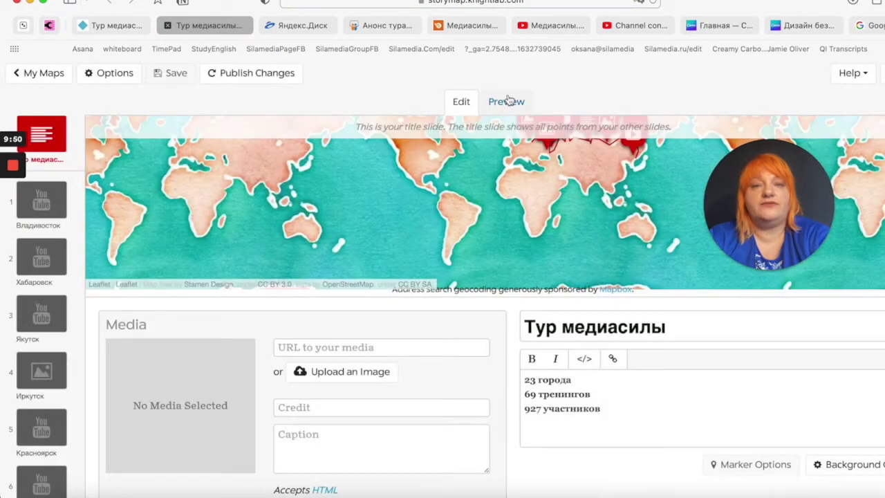
pyautogui.click(508, 101)
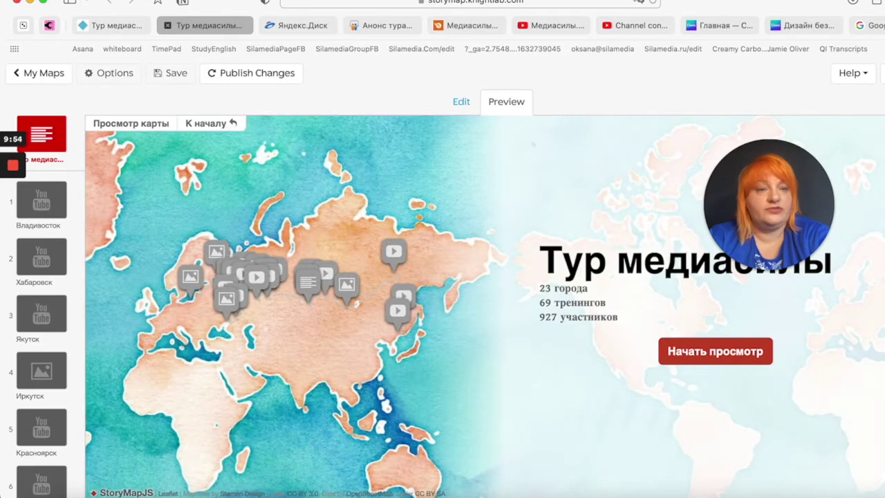
pyautogui.click(715, 350)
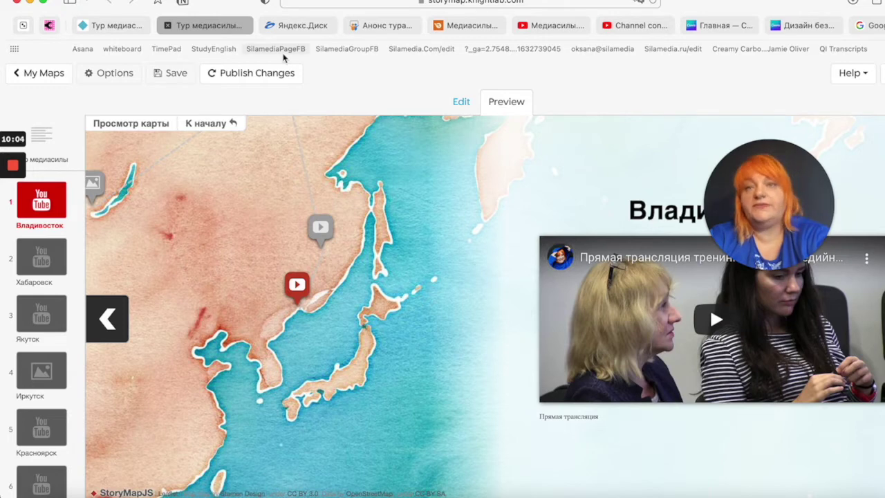
pyautogui.click(111, 26)
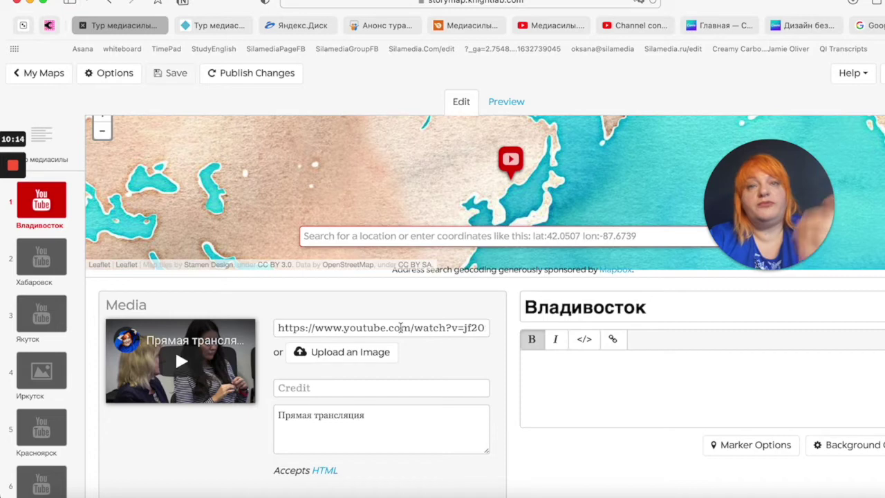
# - Switch to the map preview and display the Барнаул slide to examine its background image
pyautogui.click(207, 25)
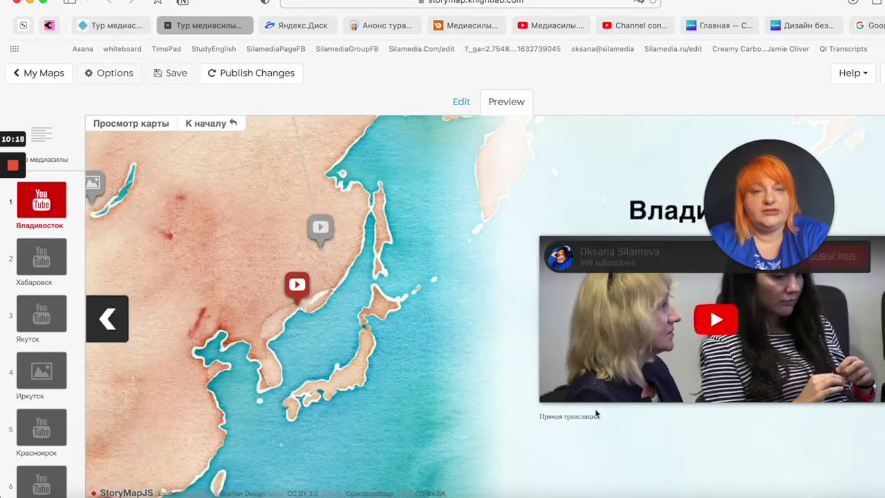
pyautogui.scroll(-3, 50, 366)
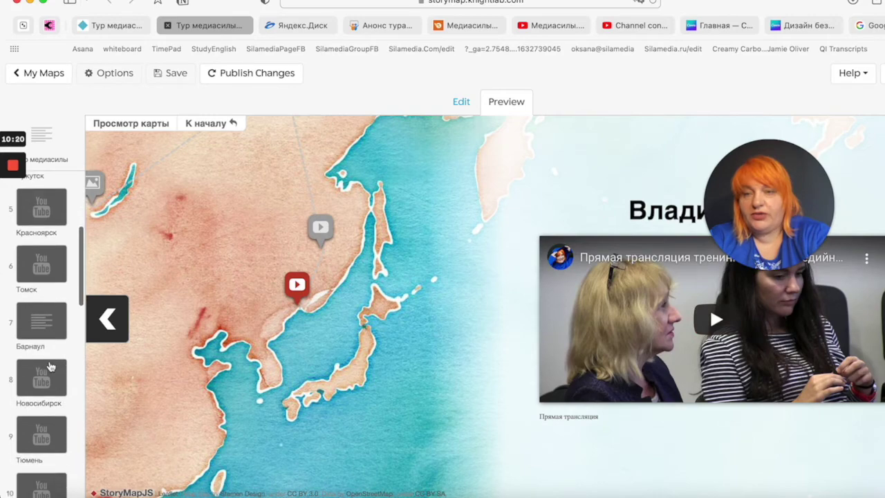
pyautogui.click(42, 322)
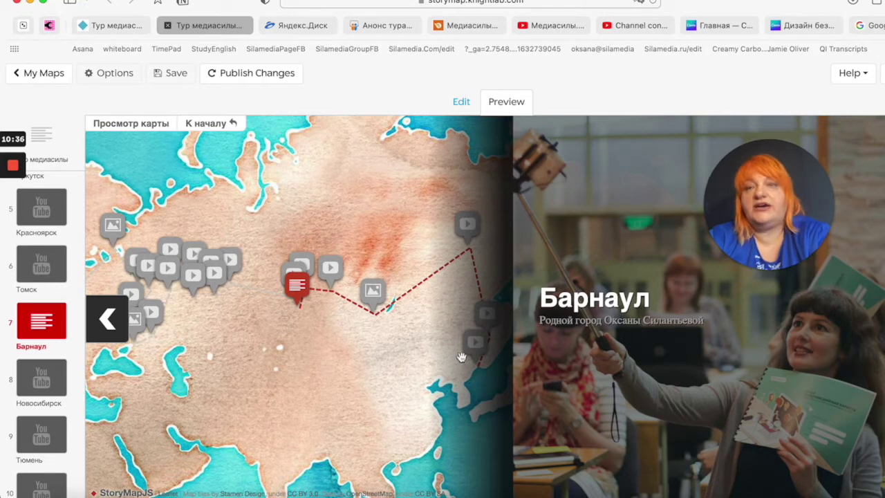
# - Return to the Владивосток slide in the editor and review its background color and image options, including the stored images
pyautogui.click(110, 31)
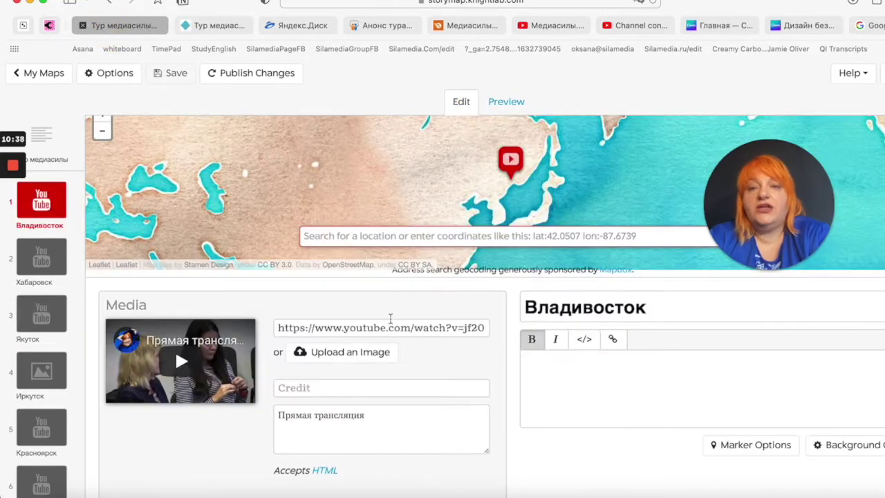
pyautogui.click(862, 454)
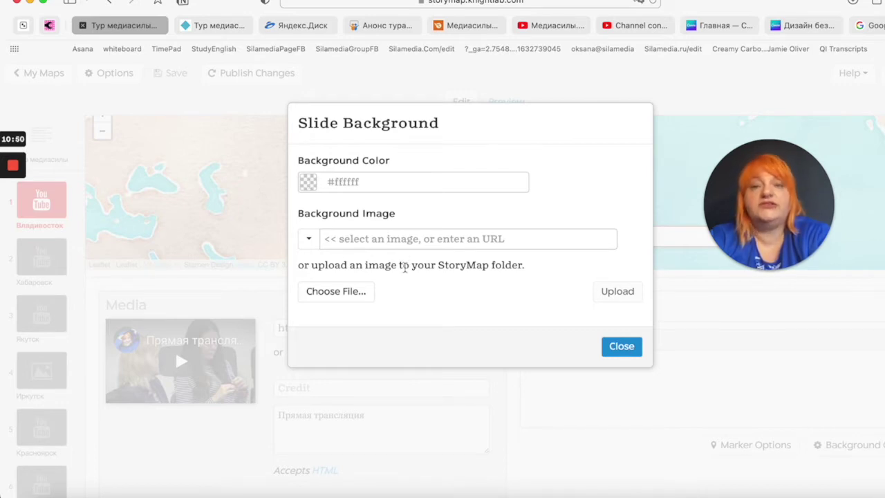
pyautogui.click(341, 240)
pyautogui.click(309, 240)
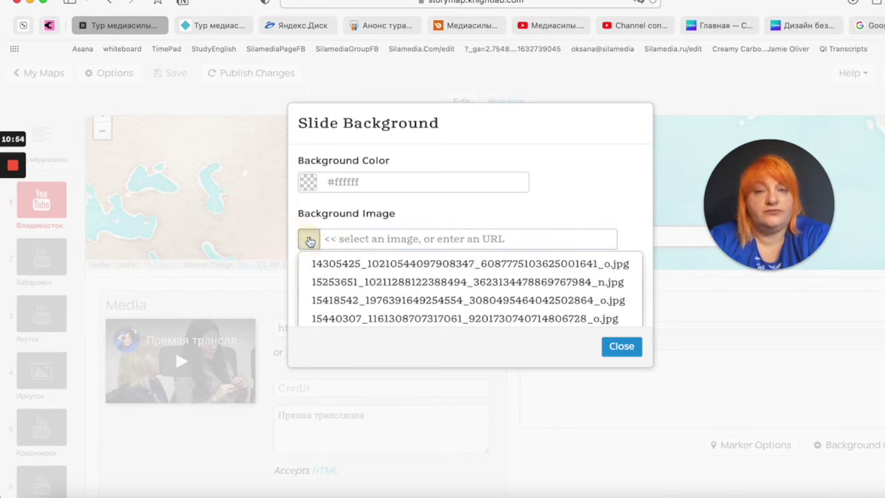
pyautogui.click(447, 198)
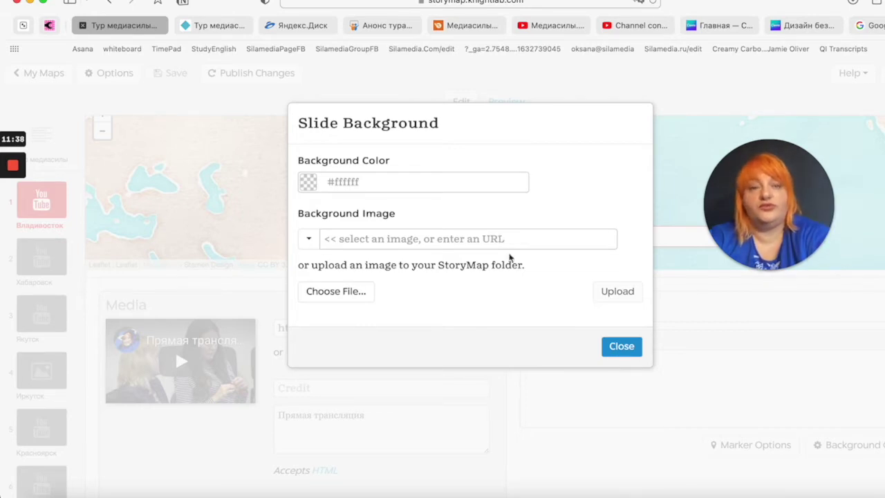
pyautogui.click(622, 347)
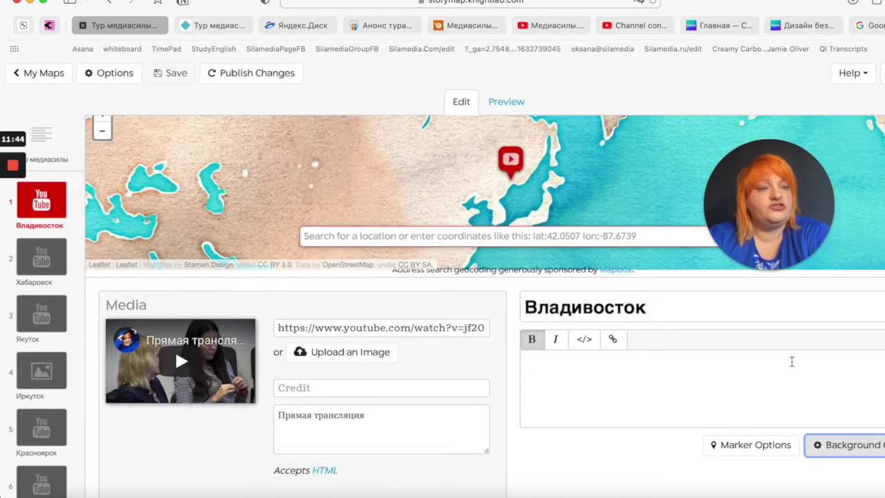
# - Upload тур.jpeg from the Desktop as the Владивосток slide's background image and close the background settings
pyautogui.click(853, 445)
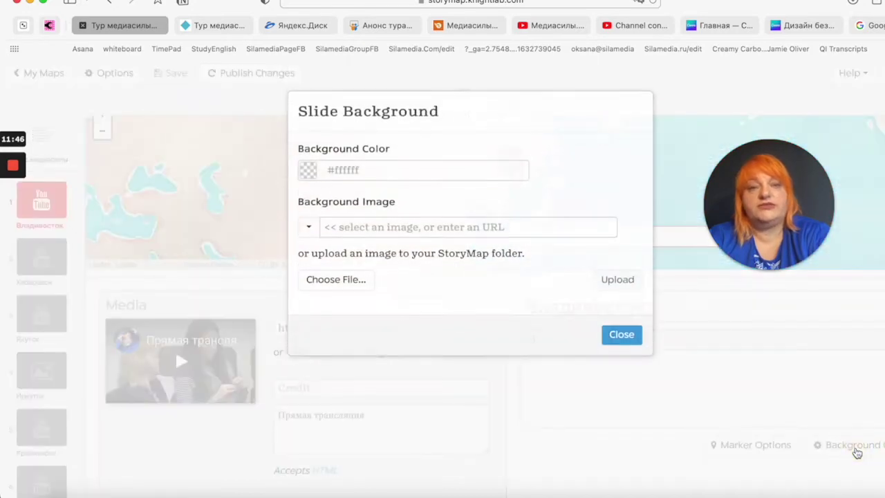
pyautogui.click(338, 292)
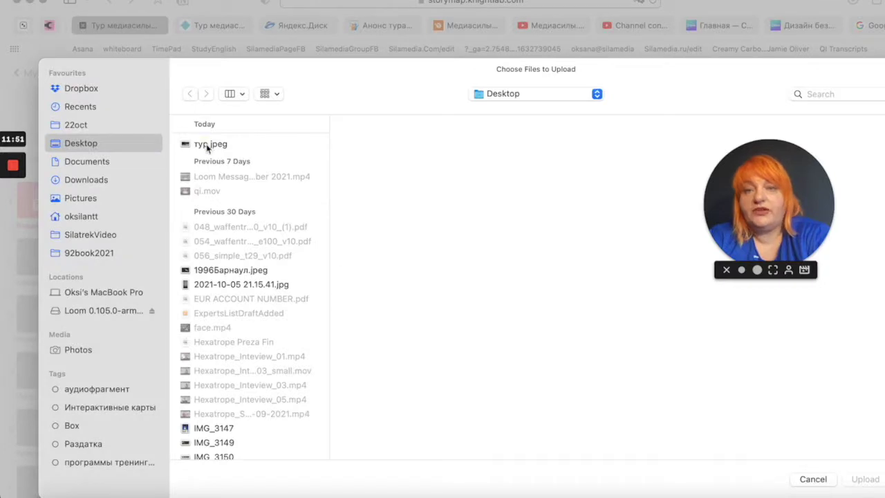
pyautogui.click(207, 145)
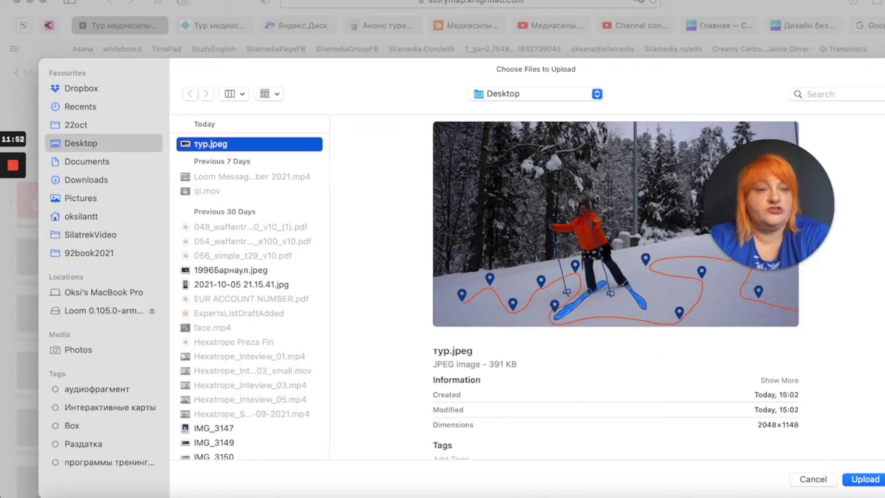
pyautogui.click(864, 479)
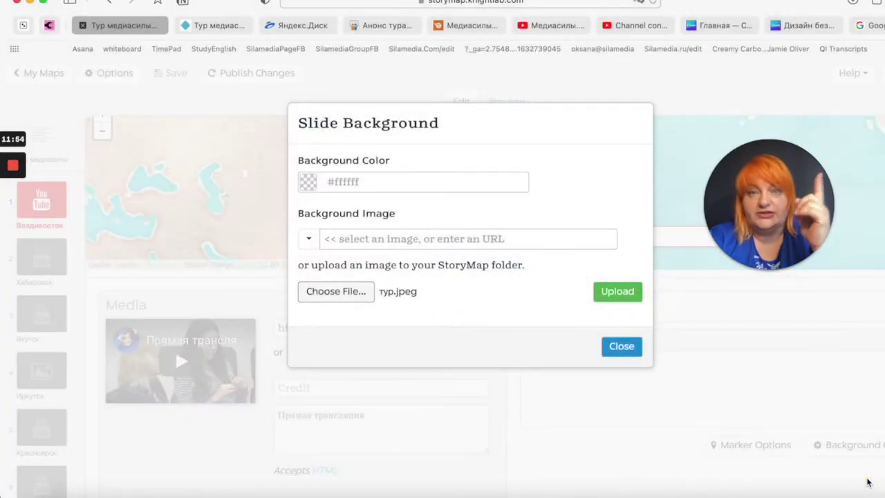
pyautogui.click(624, 293)
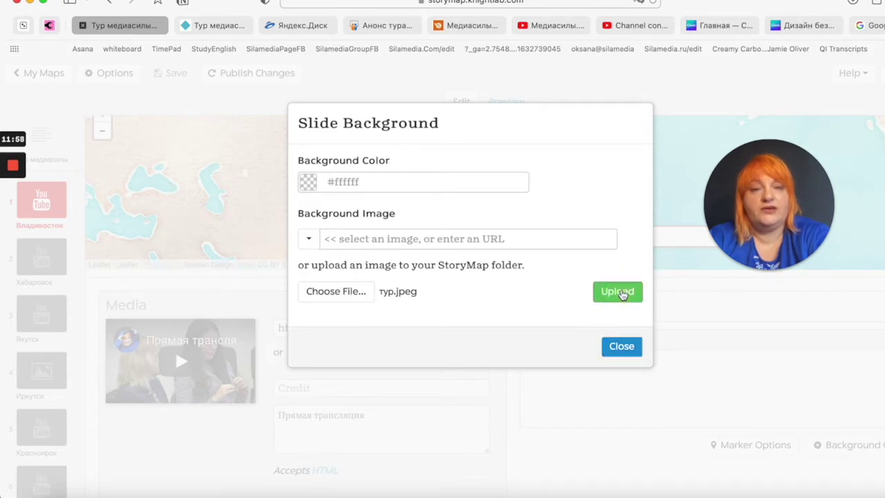
pyautogui.click(622, 347)
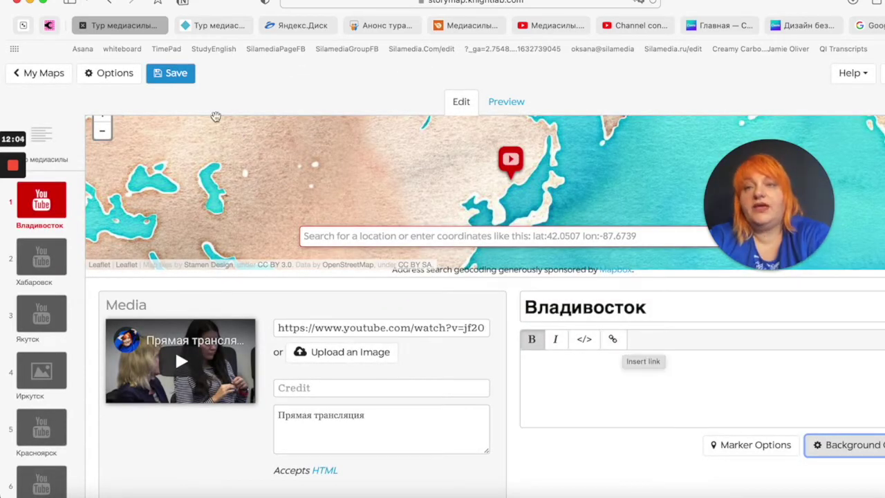
# - Save the map and reload its preview to check the new background image on the Владивосток slide
pyautogui.click(170, 77)
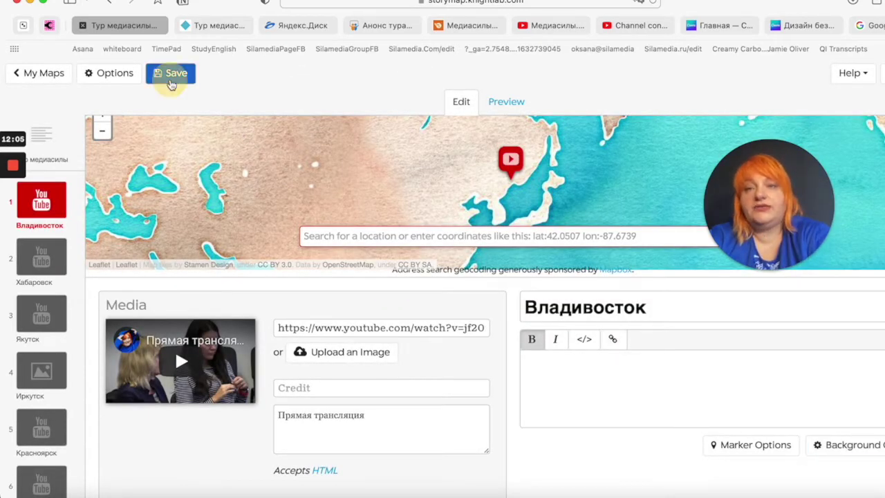
pyautogui.click(214, 26)
pyautogui.press('super+r')
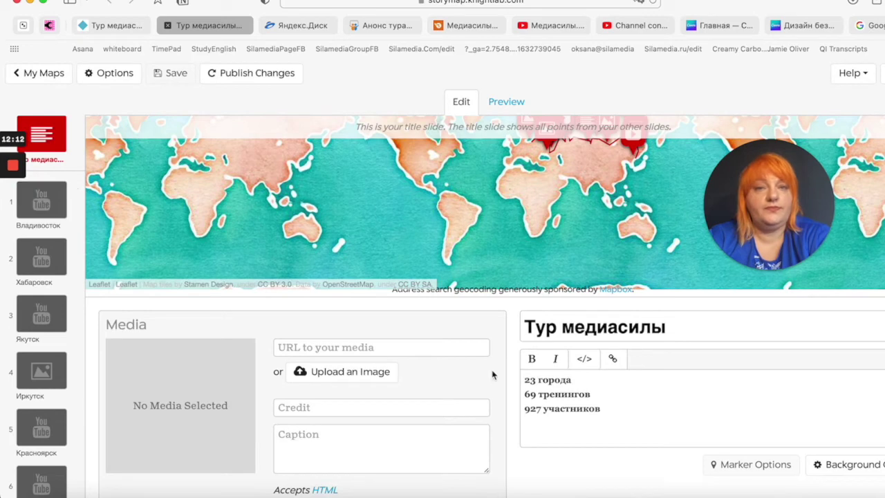
pyautogui.click(501, 103)
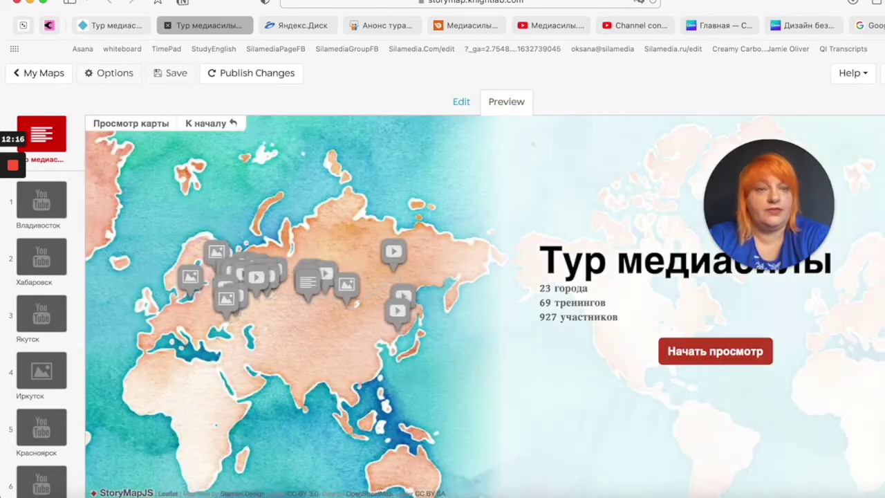
pyautogui.press('Right')
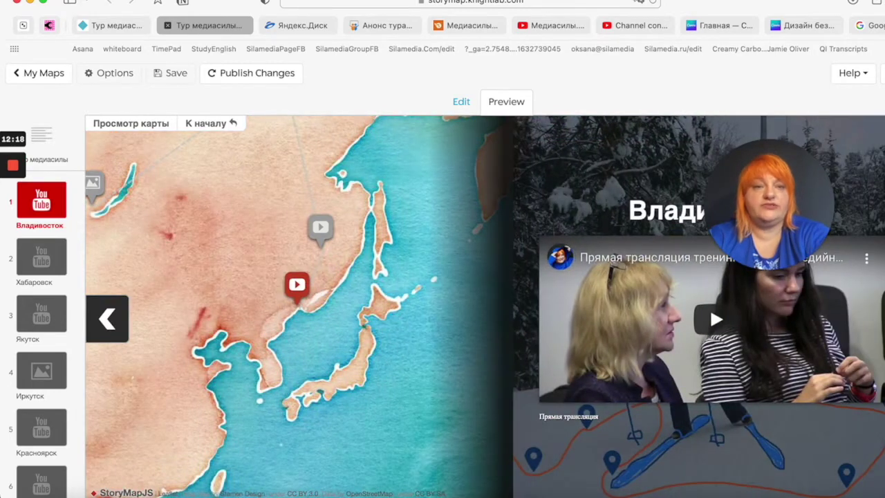
pyautogui.moveTo(804, 184); pyautogui.dragTo(450, 165)
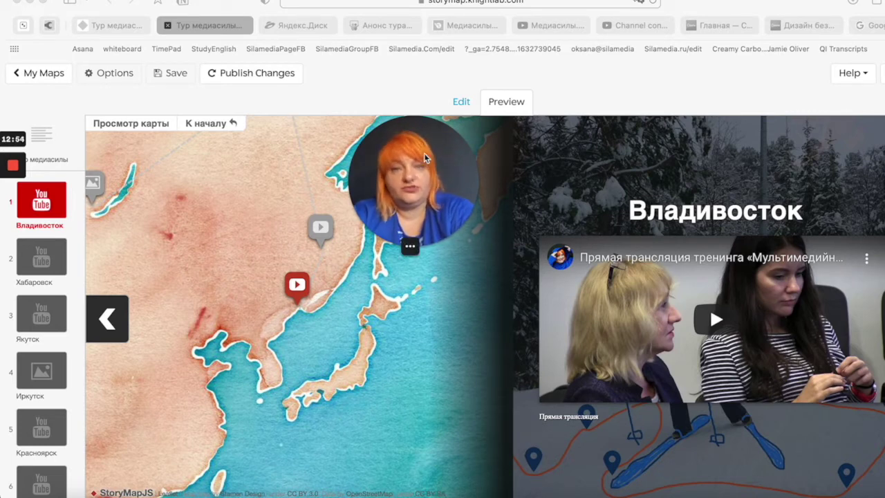
pyautogui.moveTo(425, 158); pyautogui.dragTo(642, 160)
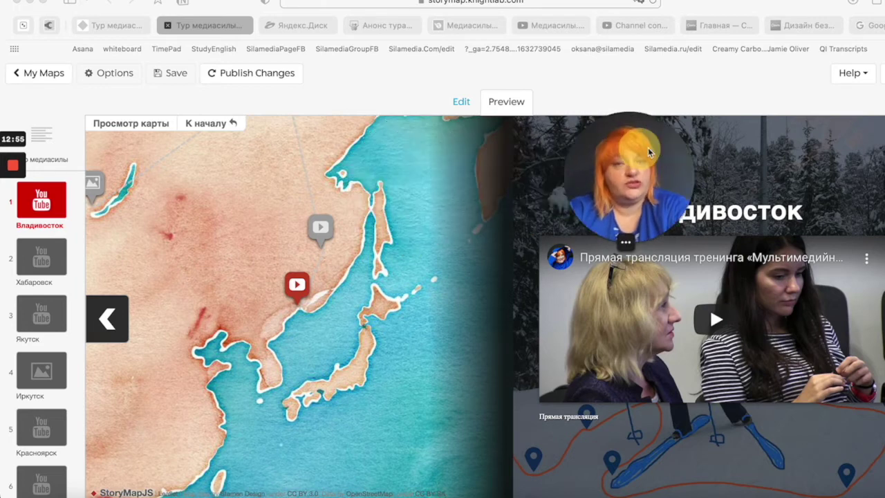
# - Remove the background image from the Владивосток slide in the editor and save the map
pyautogui.click(127, 31)
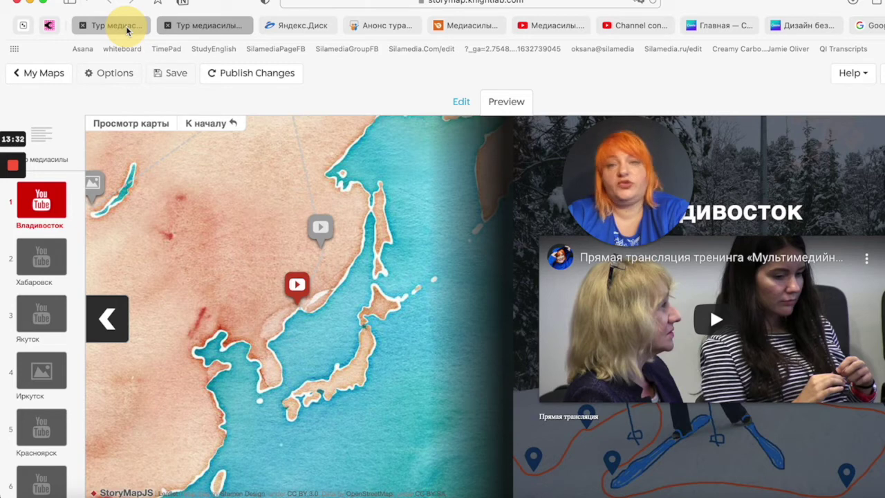
pyautogui.click(126, 28)
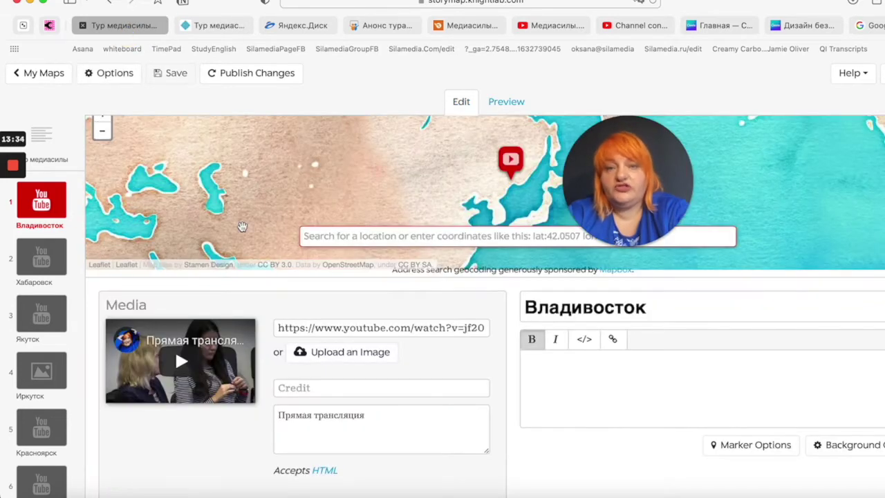
pyautogui.click(854, 446)
pyautogui.click(438, 239)
pyautogui.press('super+a')
pyautogui.press('BackSpace')
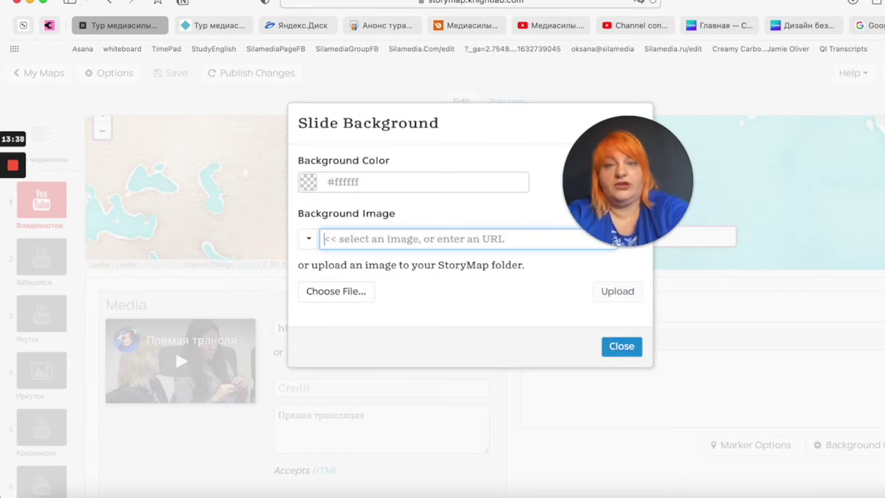
pyautogui.click(622, 346)
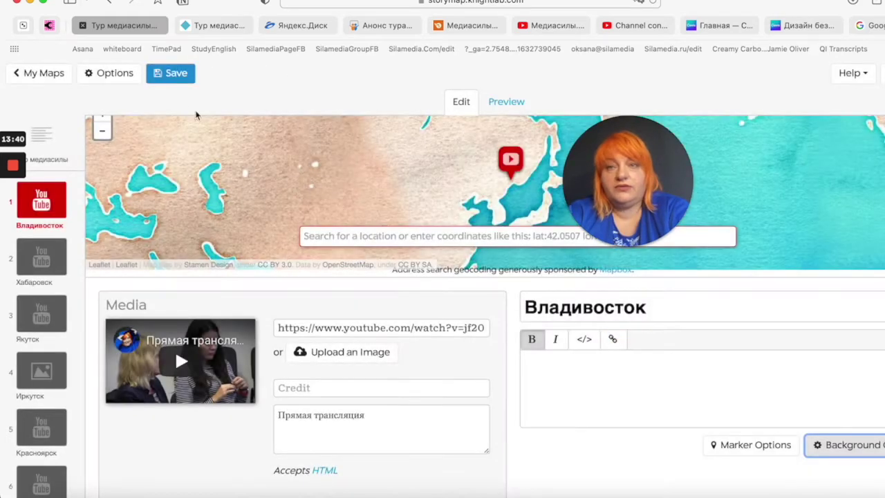
pyautogui.click(173, 74)
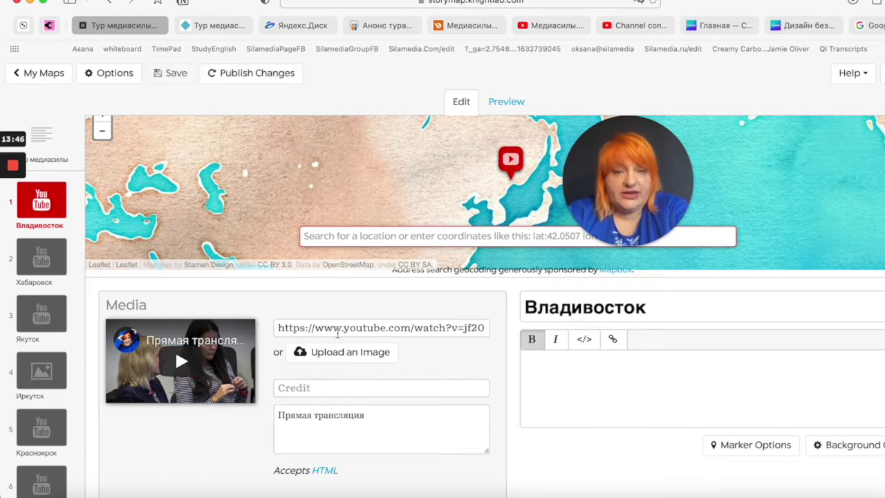
# - Open slide 17, Ростов-на-Дону, in the editor to examine its uploaded photo
pyautogui.moveTo(24, 377)
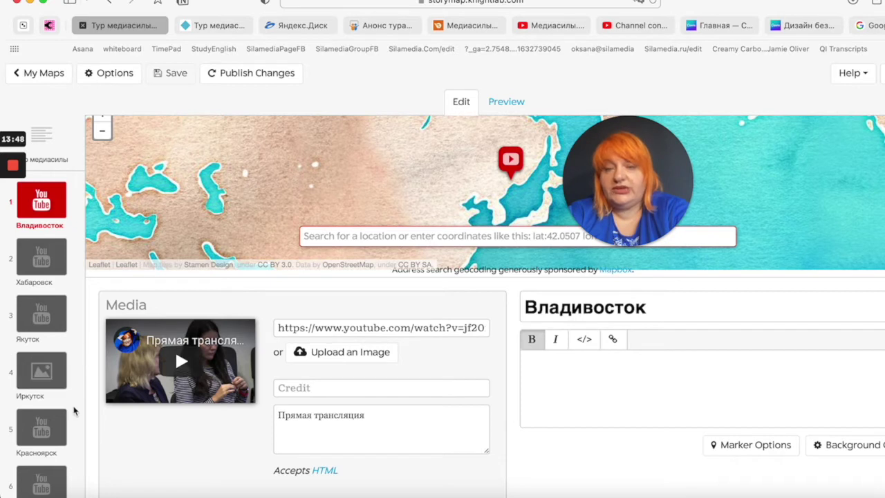
pyautogui.scroll(-5, 74, 410)
pyautogui.scroll(-12, 74, 410)
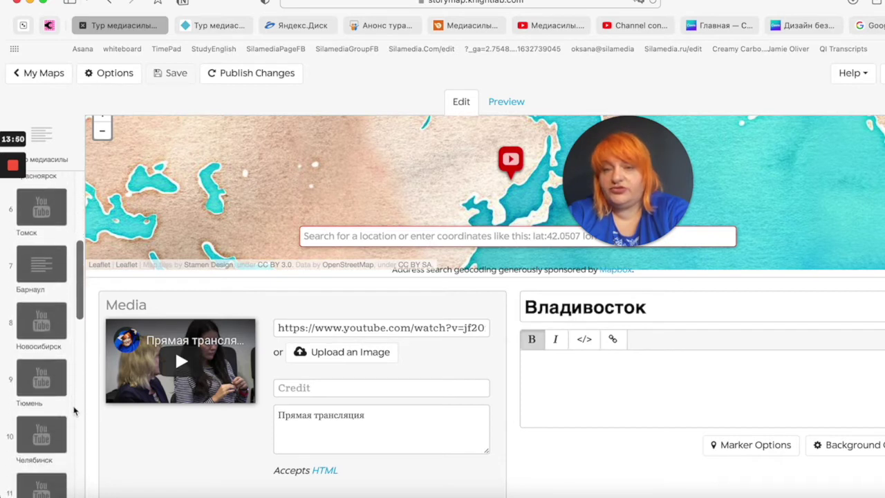
pyautogui.scroll(-3, 74, 410)
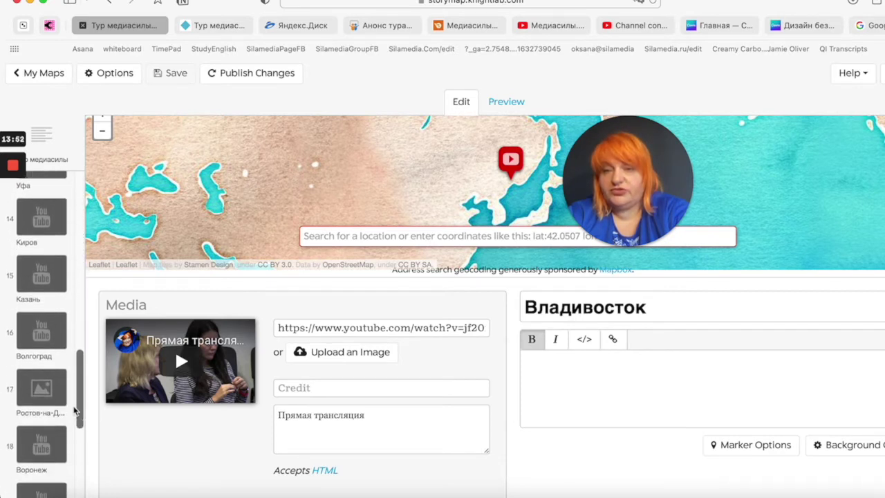
pyautogui.click(40, 383)
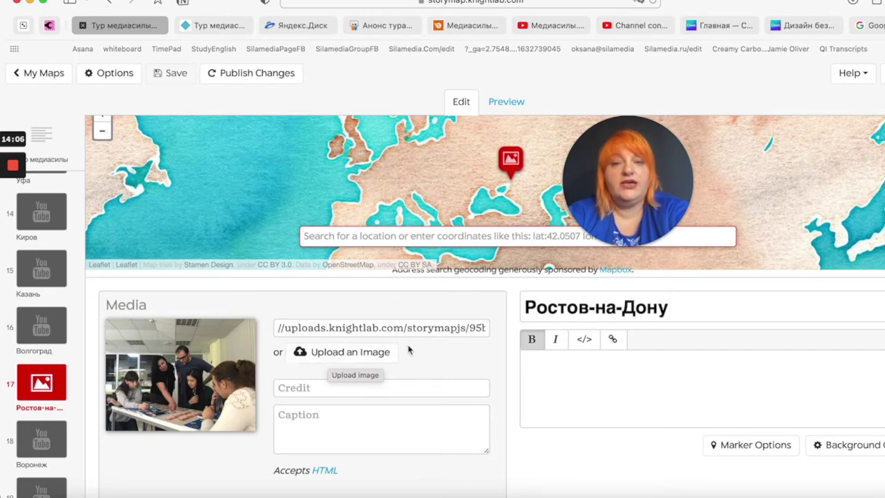
# - Switch to the map preview and display the Ростов-на-Дону slide to see how its photo is presented
pyautogui.click(215, 25)
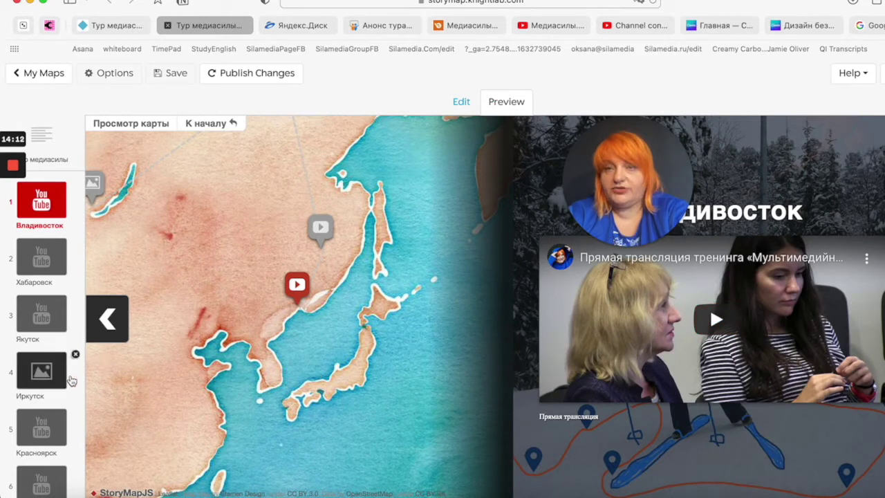
pyautogui.scroll(-5, 69, 440)
pyautogui.scroll(-5, 69, 440)
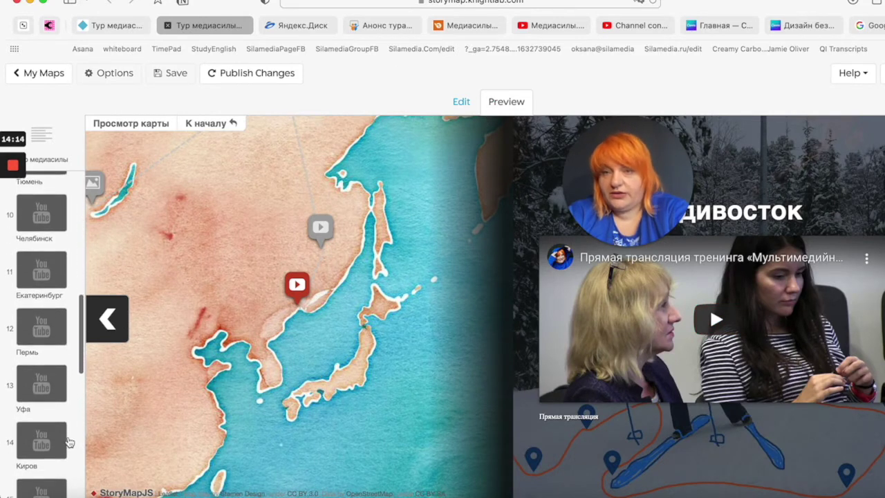
pyautogui.scroll(-2, 42, 423)
pyautogui.click(41, 357)
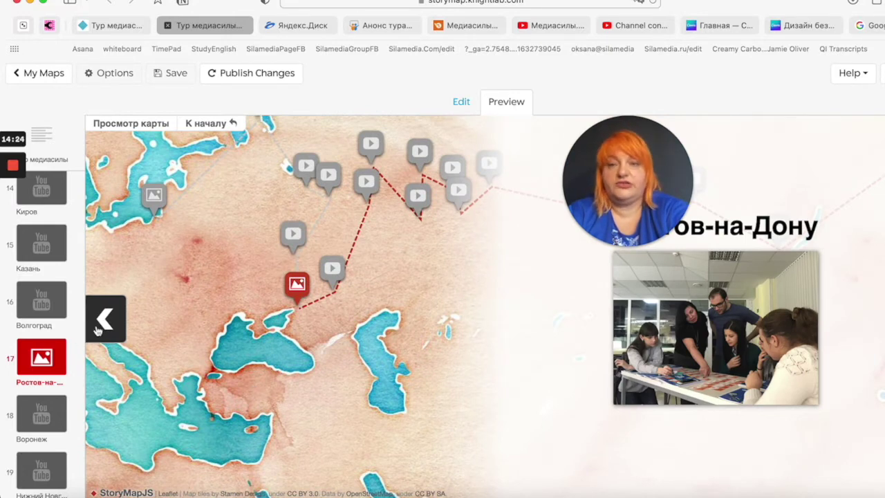
# - Preview the Волгоград slide and test playing and pausing its embedded YouTube video
pyautogui.click(39, 307)
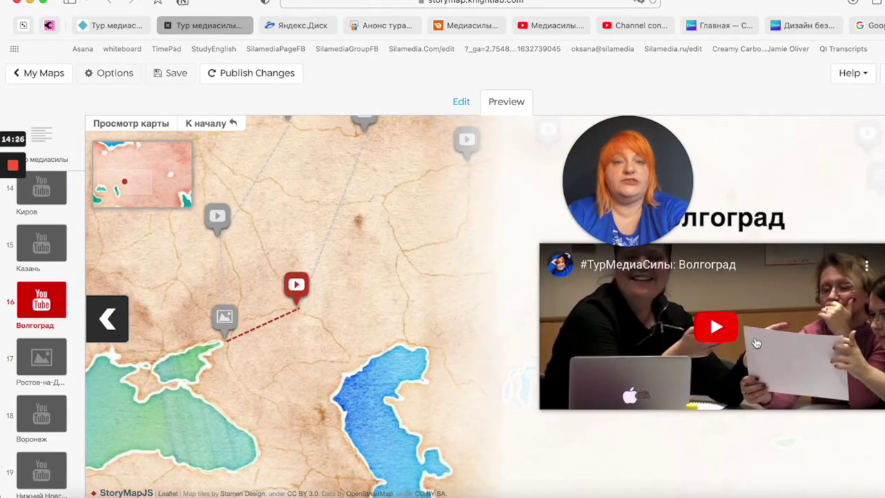
pyautogui.click(717, 328)
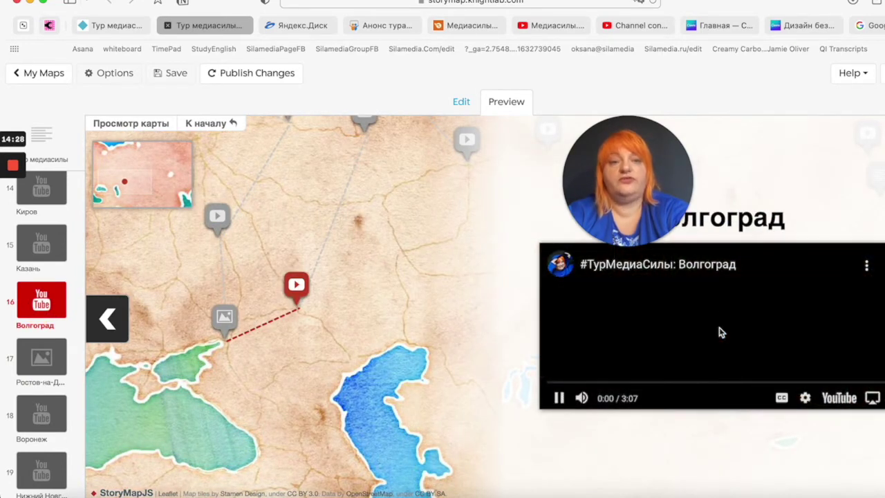
pyautogui.click(559, 398)
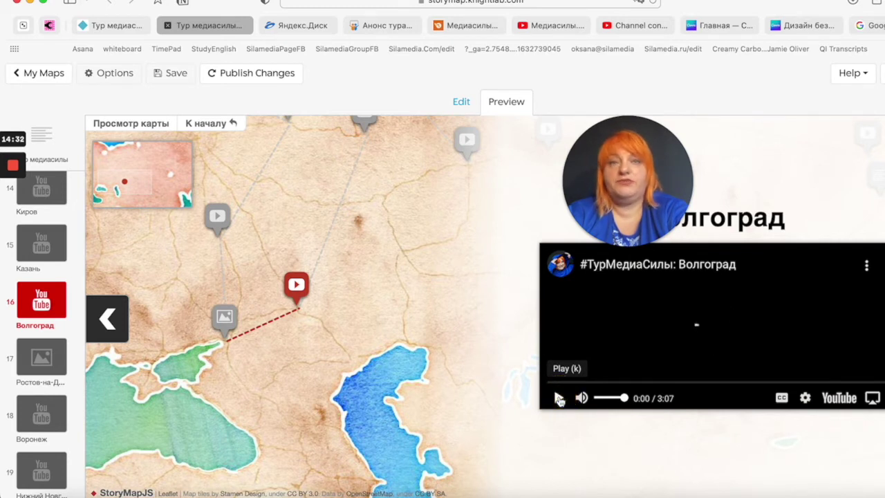
pyautogui.click(558, 399)
pyautogui.click(559, 399)
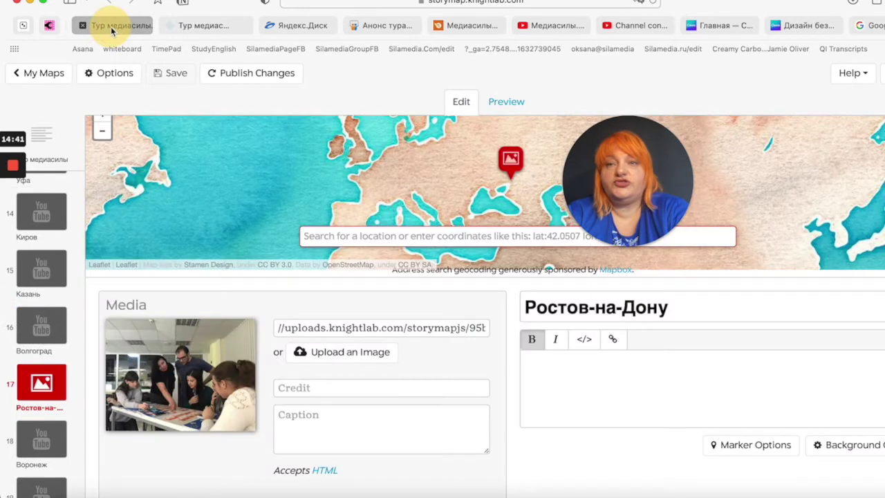
pyautogui.click(111, 26)
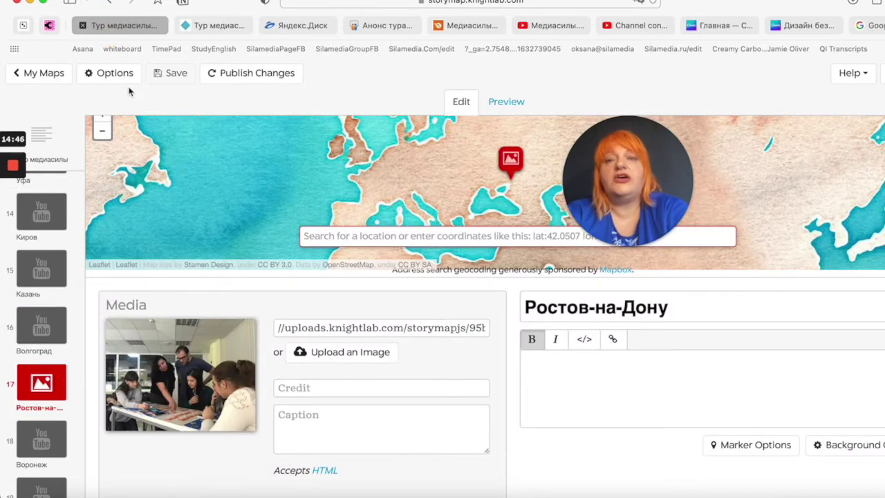
pyautogui.moveTo(40, 402)
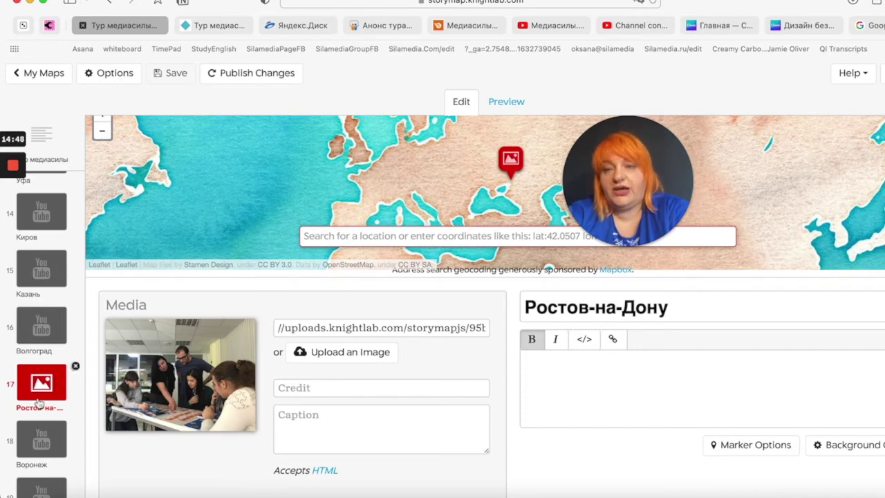
pyautogui.scroll(-5, 40, 402)
pyautogui.click(40, 462)
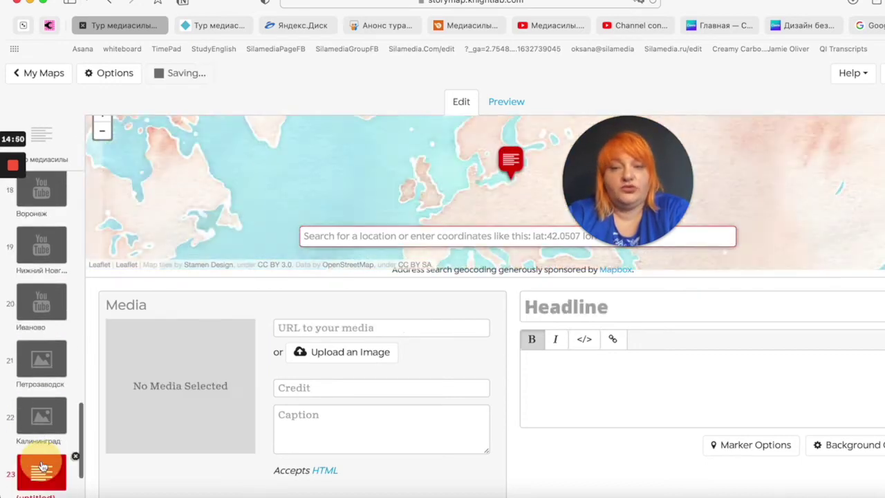
pyautogui.click(640, 302)
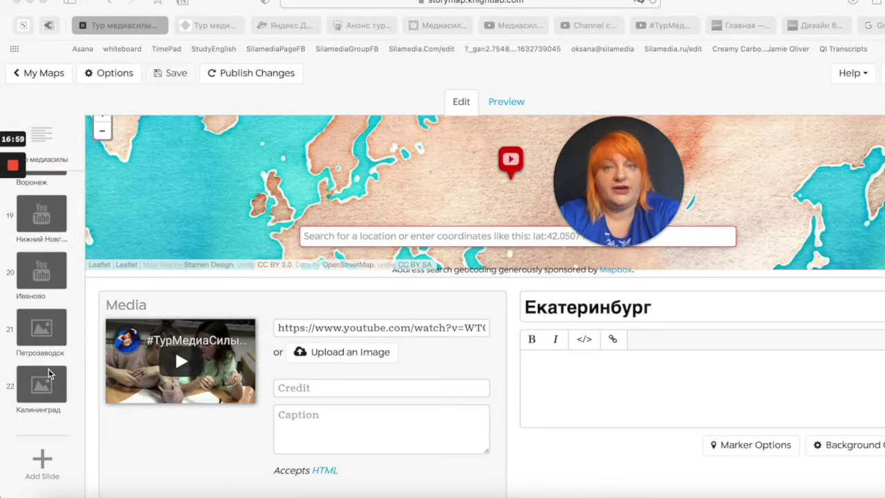
# - Add a new slide after Калининград in the editor and enter the headline Южно-Сахалинск
pyautogui.scroll(2, 50, 316)
pyautogui.scroll(6, 50, 316)
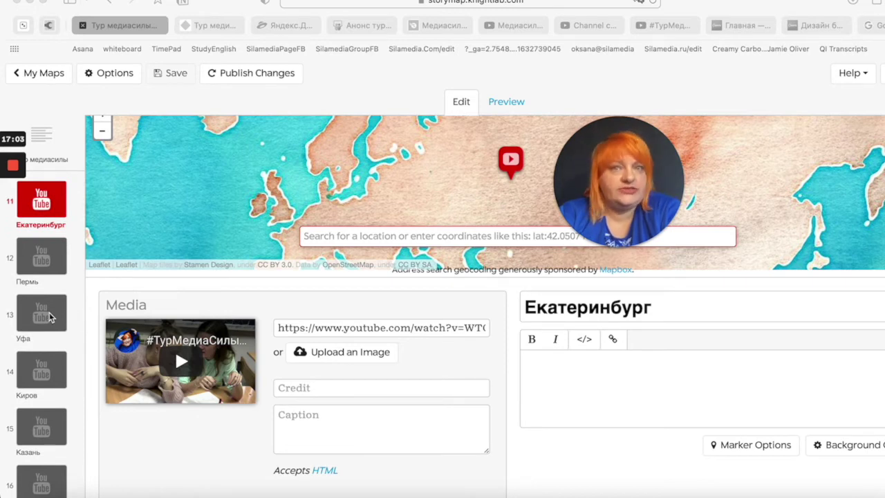
pyautogui.scroll(-8, 50, 316)
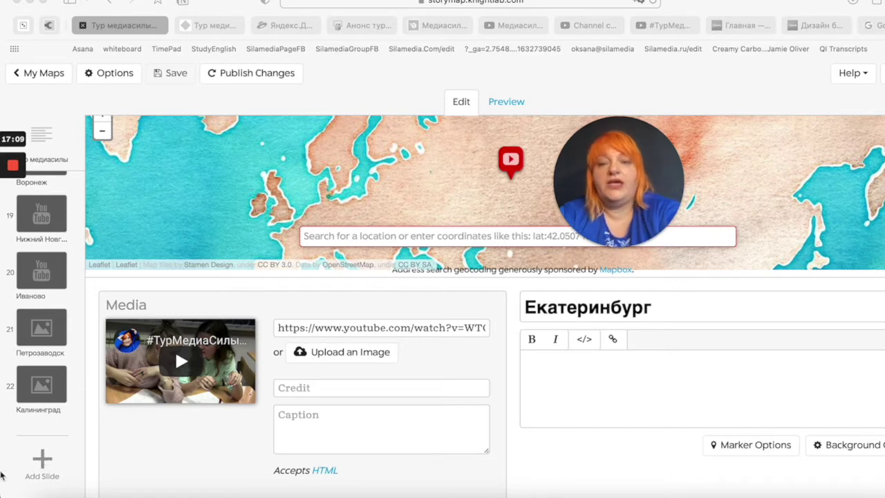
pyautogui.click(44, 465)
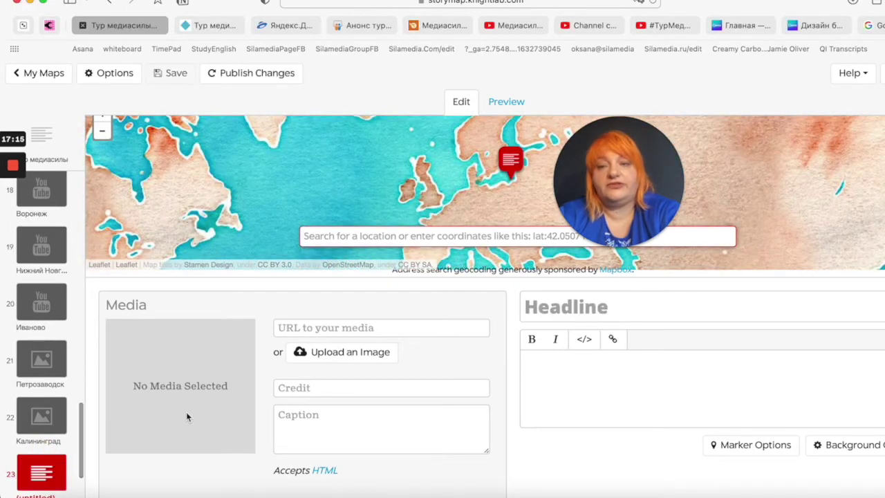
pyautogui.click(575, 320)
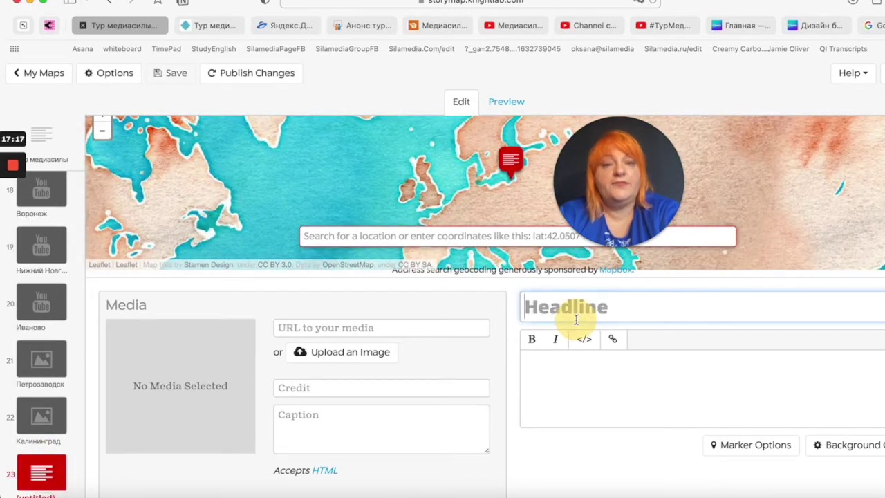
pyautogui.write('Южн')
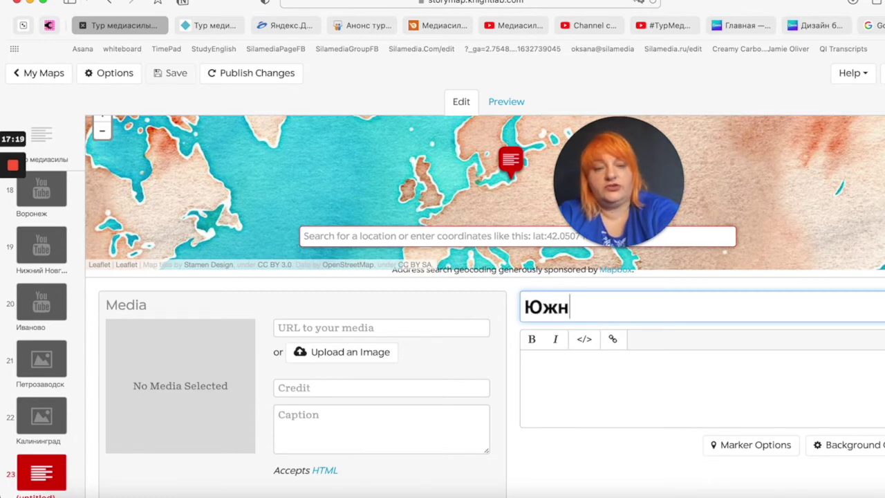
pyautogui.write('о-С')
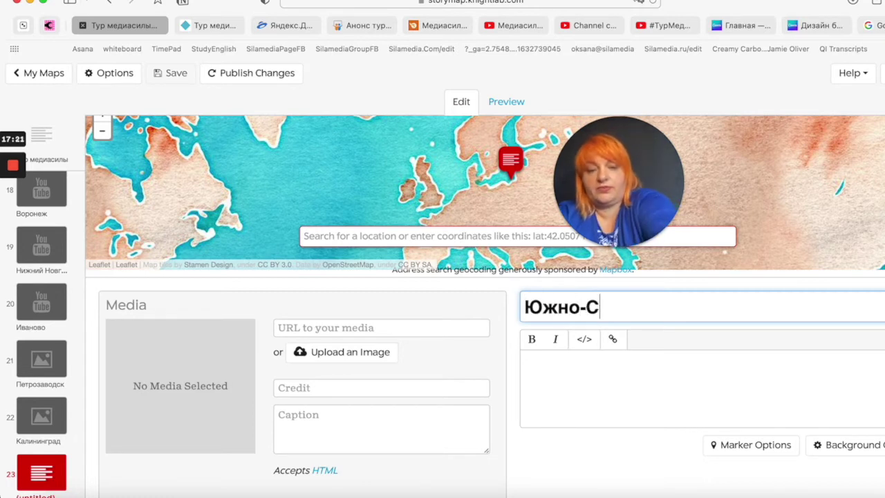
pyautogui.write('ахалинск')
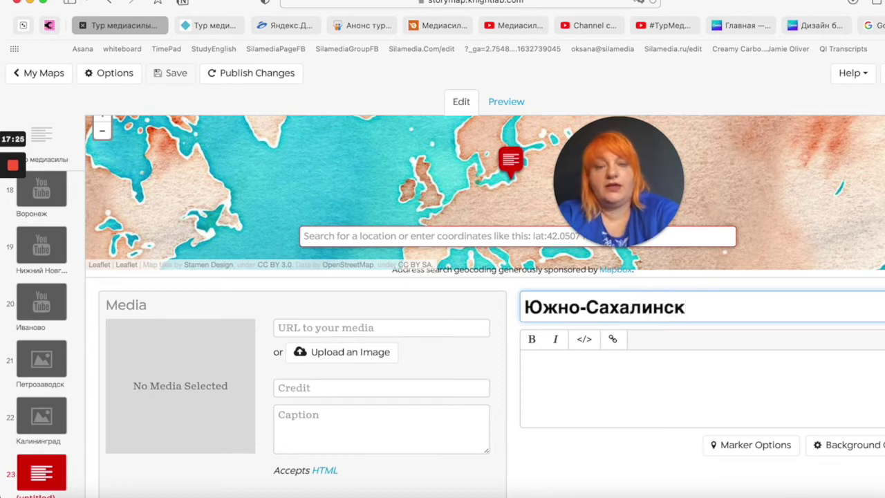
# - Copy the link of the YouTube video "#ТурМедиаСилы: от Южно-Сахалинска до Владивостока" and set it as the Южно-Сахалинск slide's media URL in StoryMapJS
pyautogui.click(664, 26)
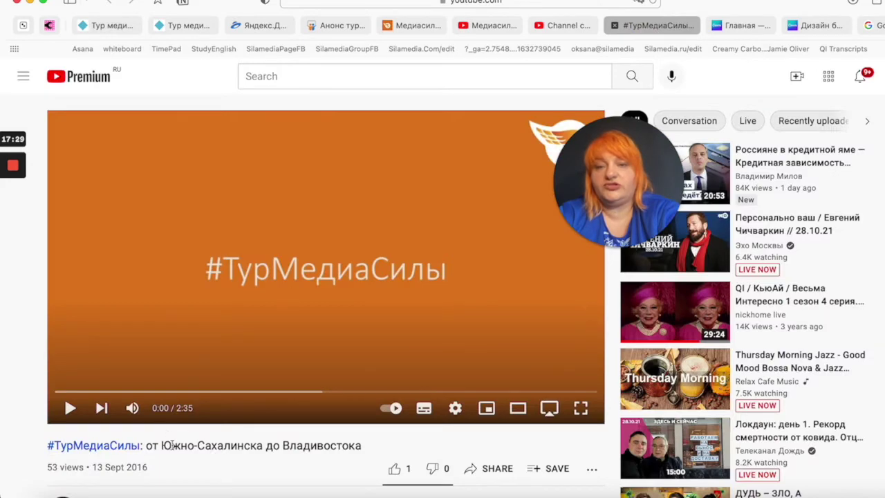
pyautogui.click(415, 3)
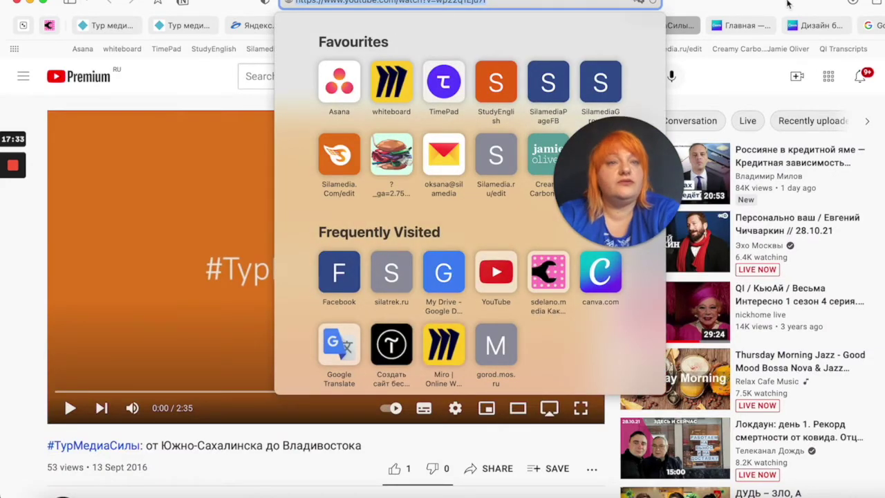
pyautogui.press('Escape')
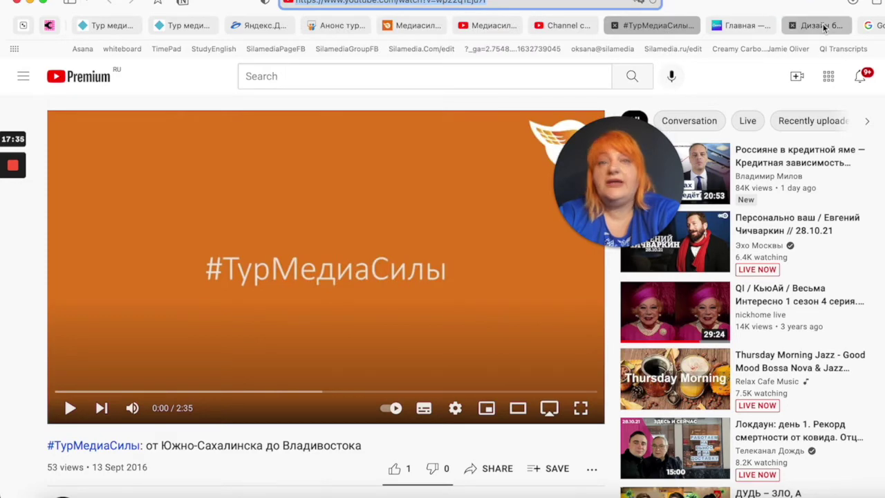
pyautogui.click(112, 27)
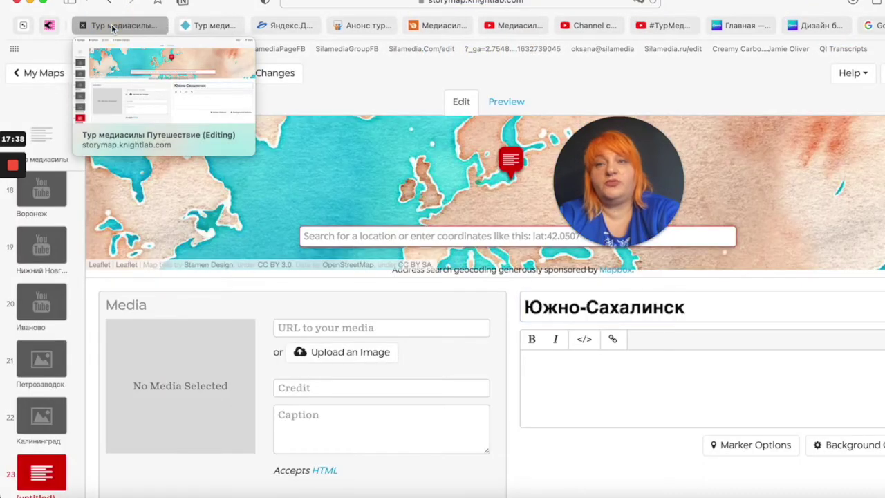
pyautogui.click(334, 328)
pyautogui.write('https://www.youtube.com/watch?v=wp22q1Eju7I')
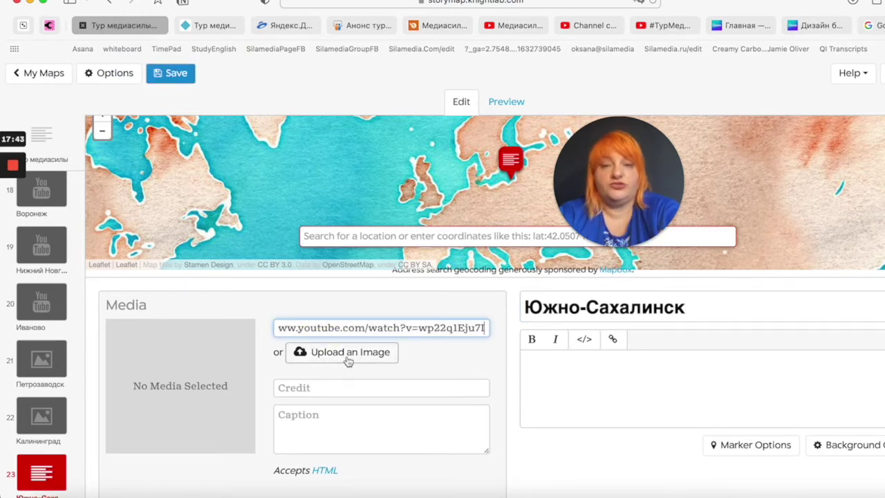
pyautogui.click(480, 362)
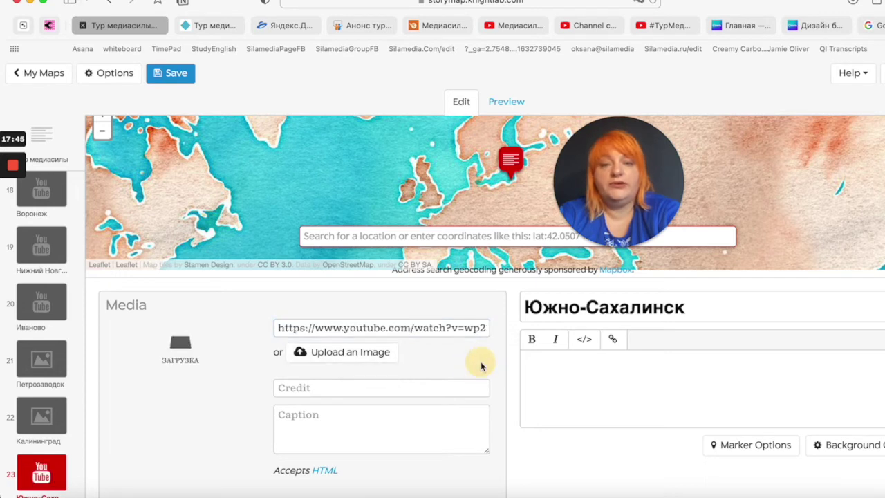
# - Find the location Южно-Сахалинск, Sakhalin, Russia and assign it to the new slide
pyautogui.click(322, 237)
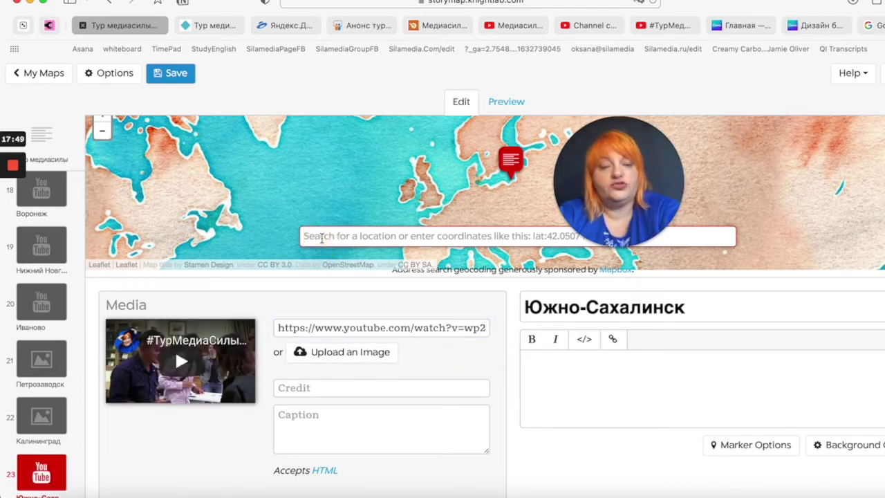
pyautogui.write('Южно-')
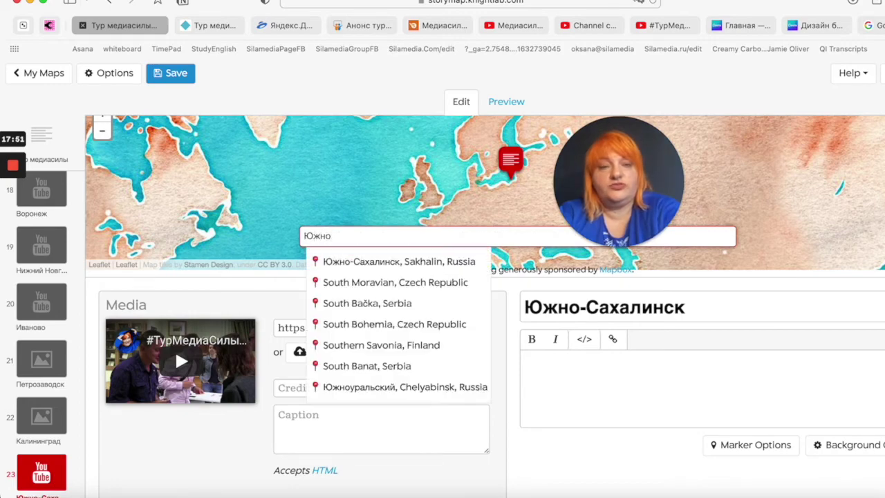
pyautogui.click(335, 263)
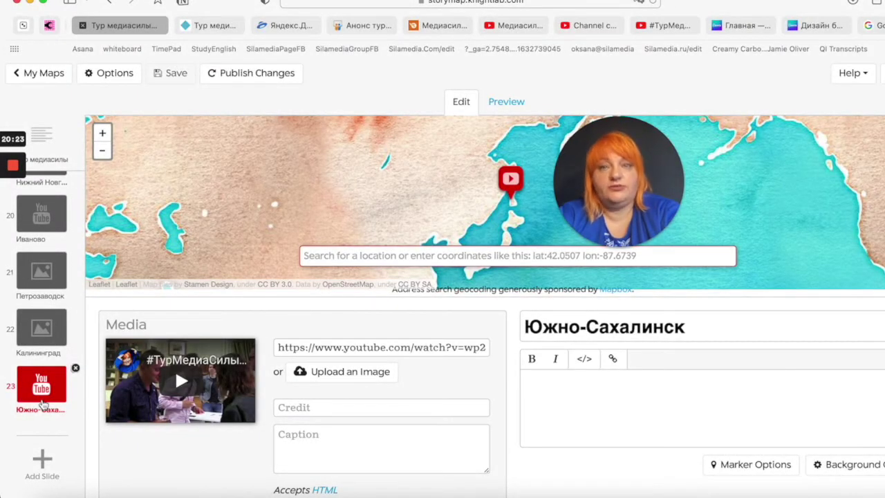
# - Move the Южно-Сахалинск slide to position 1, ahead of Владивосток, and save the StoryMap
pyautogui.moveTo(43, 403); pyautogui.dragTo(43, 270)
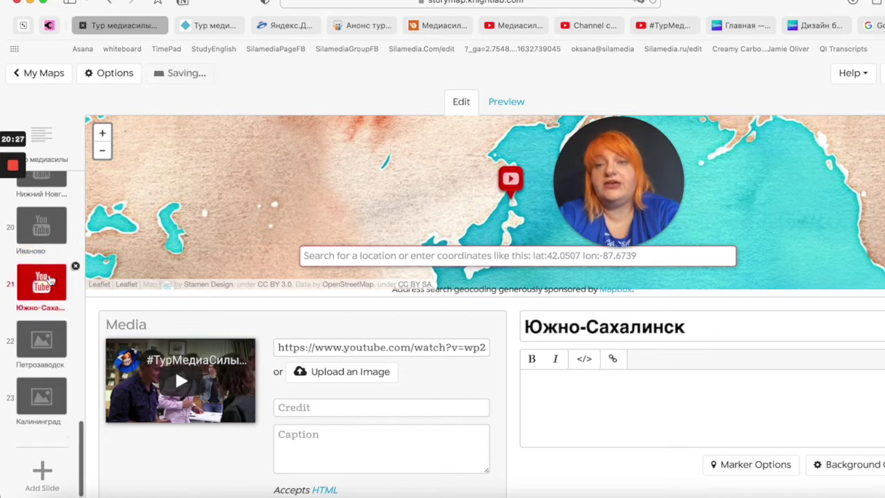
pyautogui.moveTo(51, 436); pyautogui.dragTo(55, 211)
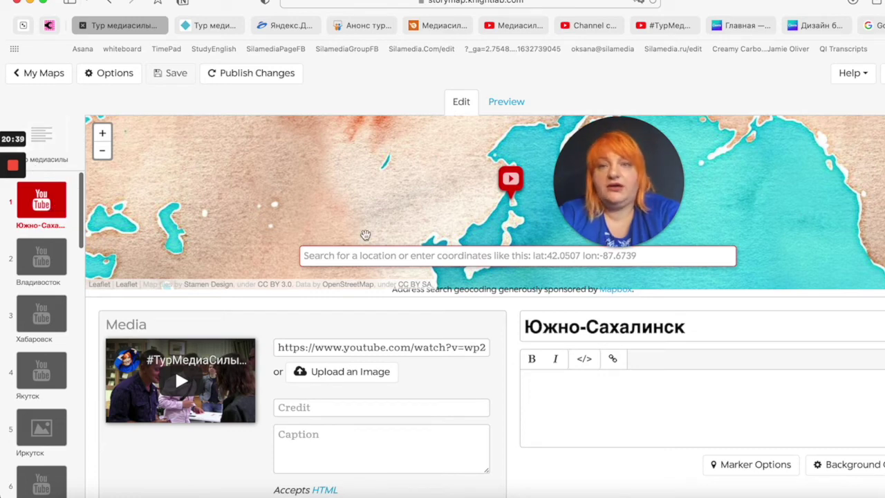
pyautogui.click(170, 76)
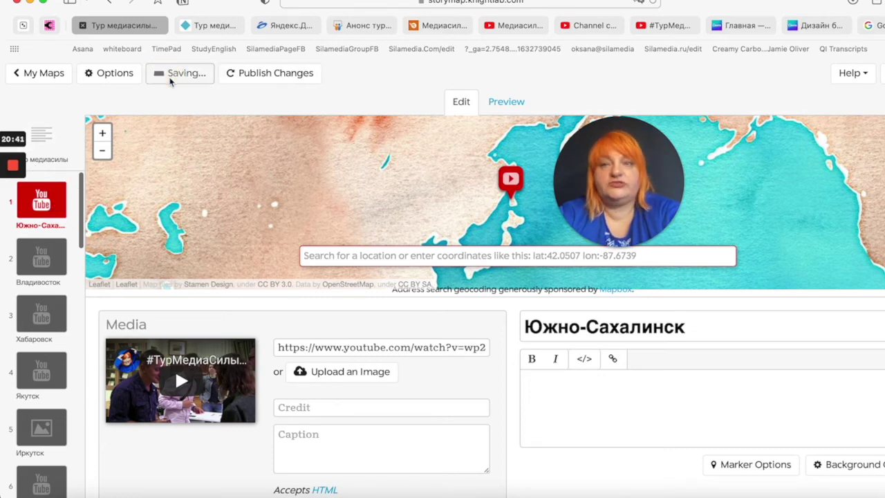
# - Reload the StoryMap copy in the second browser tab and preview its Южно-Сахалинск and Владивосток slides
pyautogui.click(209, 27)
pyautogui.press('super+r')
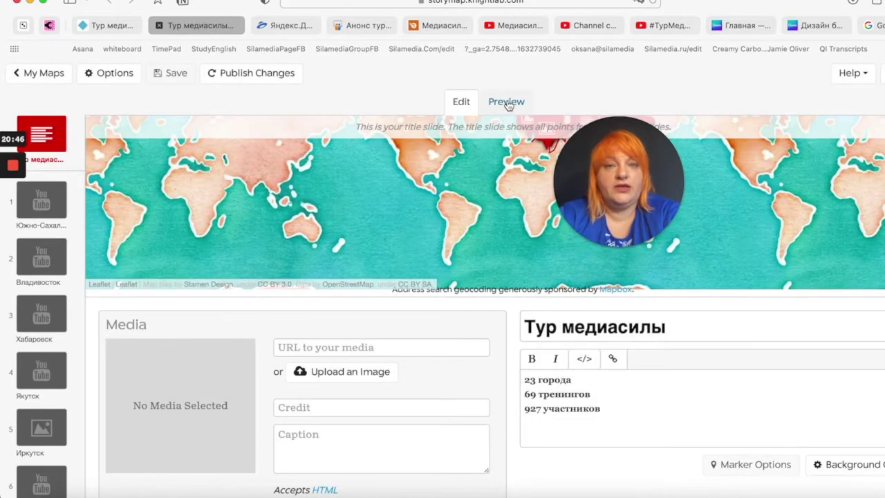
pyautogui.click(505, 103)
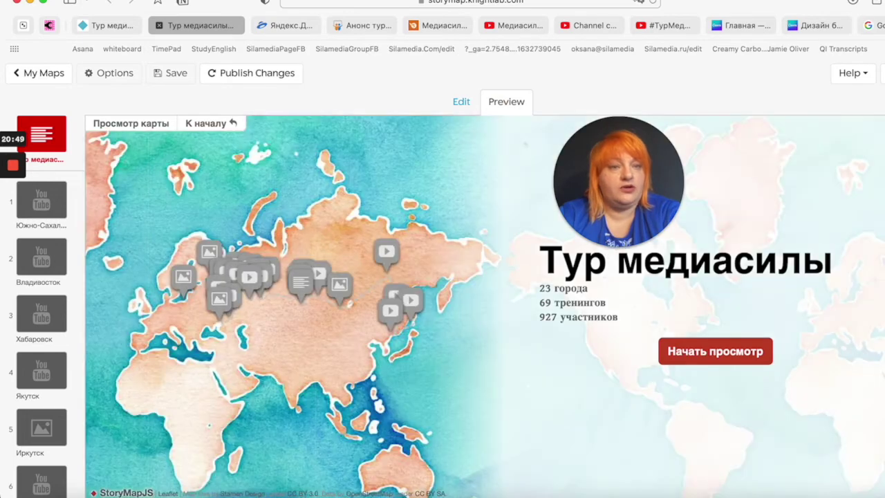
pyautogui.click(881, 315)
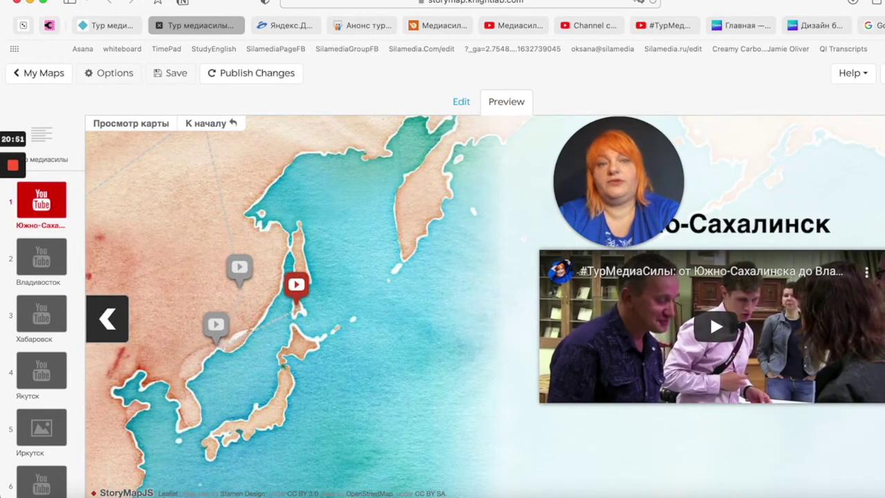
pyautogui.press('Right')
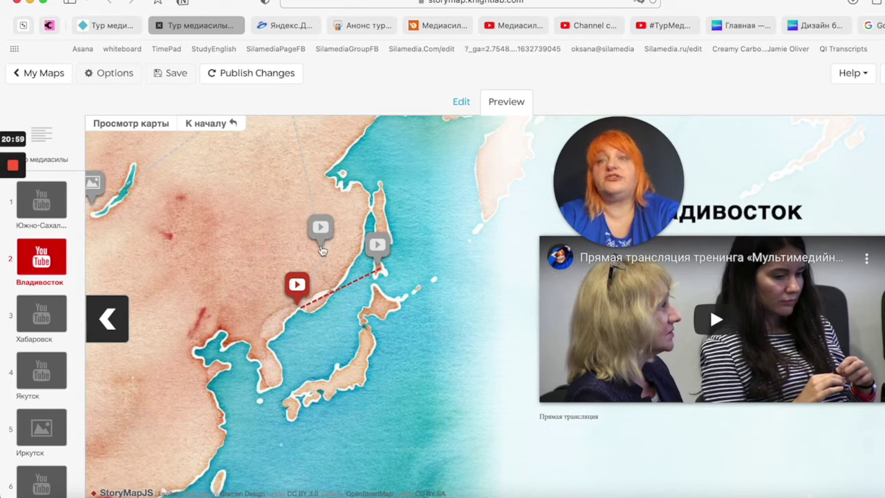
# - Return to the editing copy and change the StoryMap's map type to Open Street Maps: Standard
pyautogui.click(116, 28)
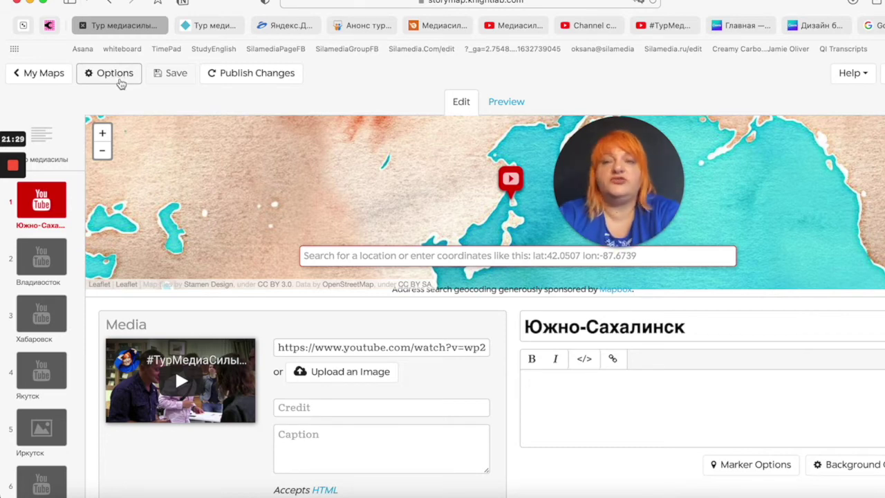
pyautogui.click(116, 74)
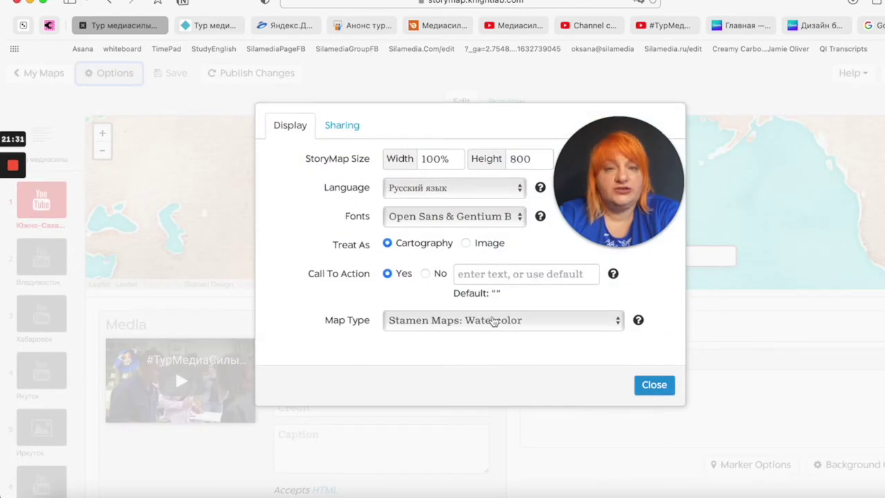
pyautogui.click(494, 321)
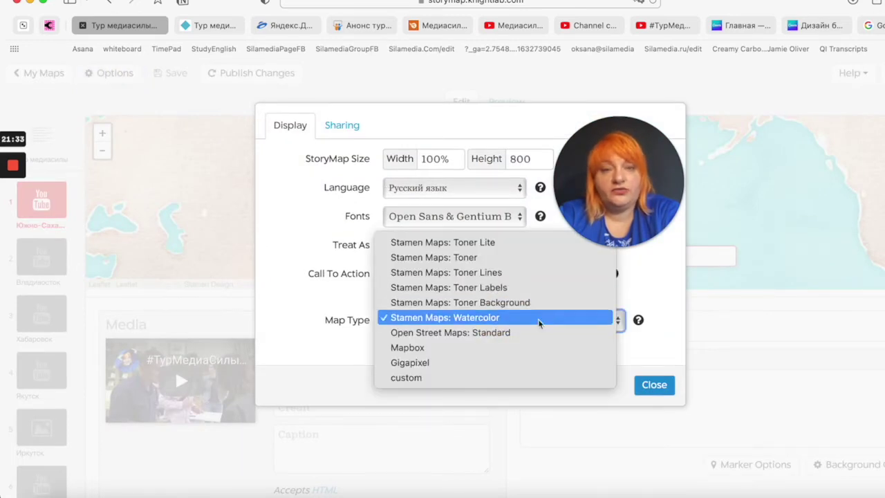
pyautogui.click(520, 333)
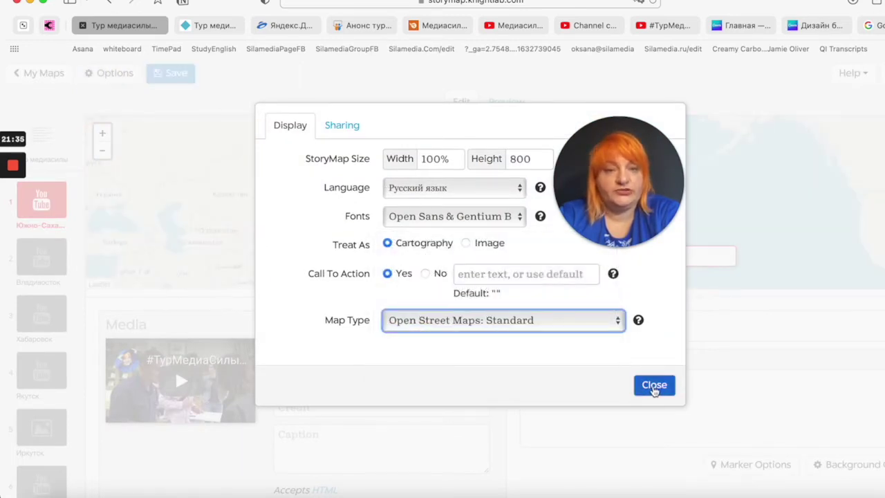
pyautogui.click(653, 385)
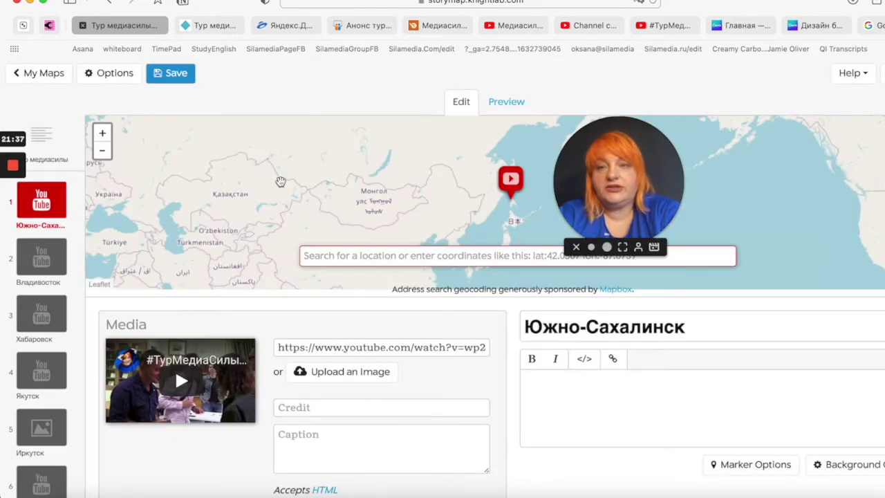
# - Inspect the place labels and street detail around the Южно-Сахалинск marker on the map
pyautogui.click(109, 136)
pyautogui.click(108, 136)
pyautogui.click(109, 137)
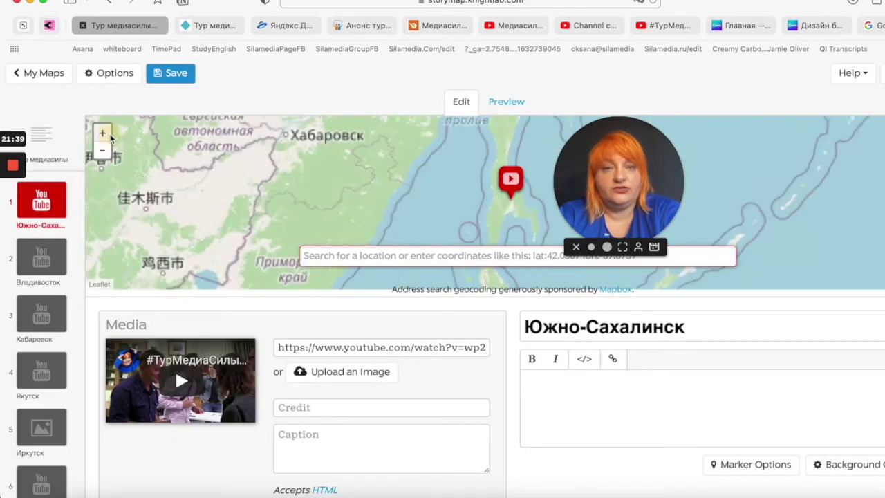
pyautogui.click(109, 137)
pyautogui.click(109, 137)
pyautogui.click(109, 137)
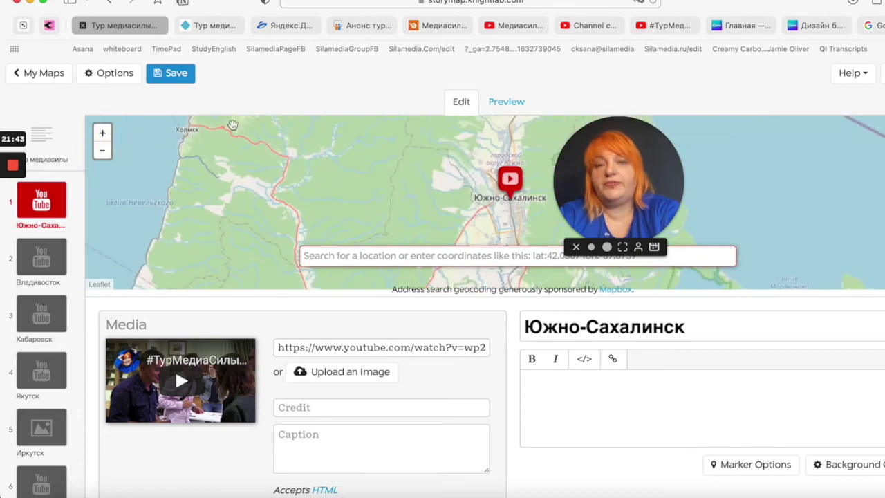
# - Try the Stamen Maps: Toner Lite and Toner map types, and return the map type to Open Street Maps: Standard
pyautogui.click(113, 74)
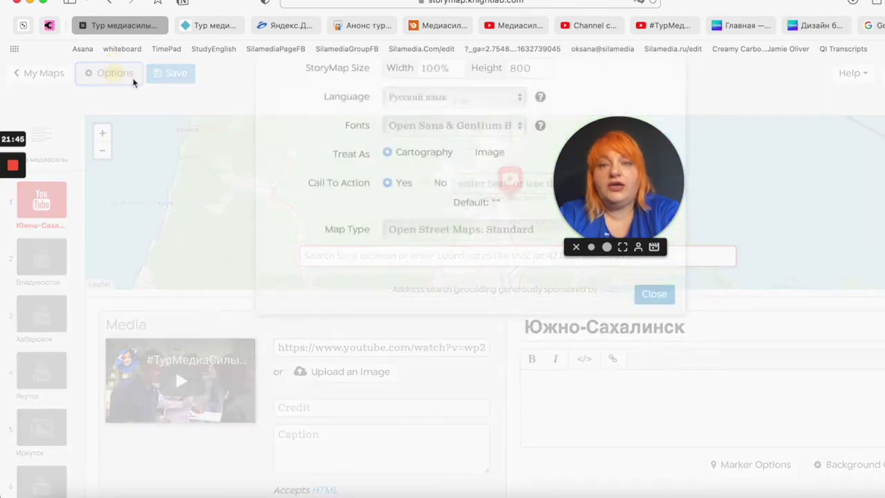
pyautogui.click(470, 328)
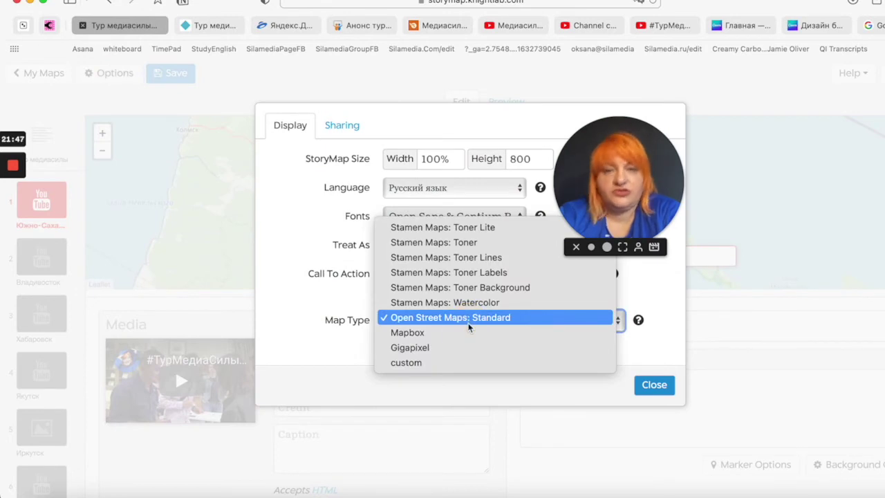
pyautogui.click(451, 222)
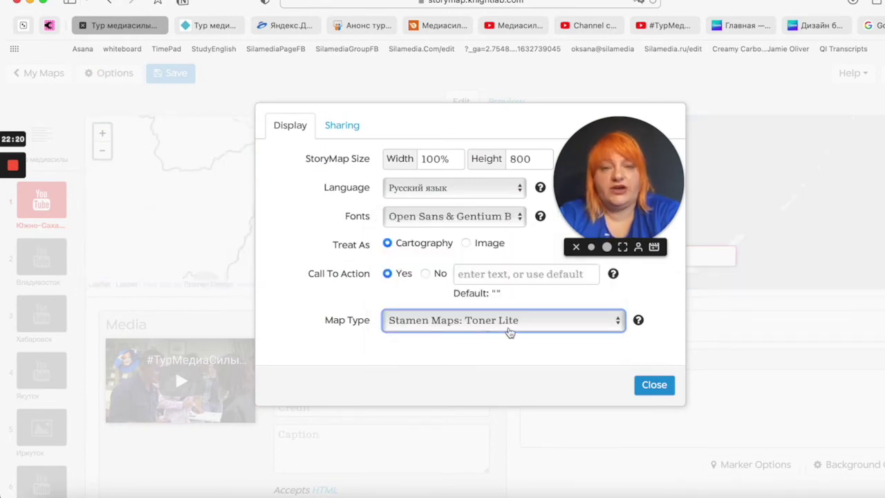
pyautogui.click(484, 327)
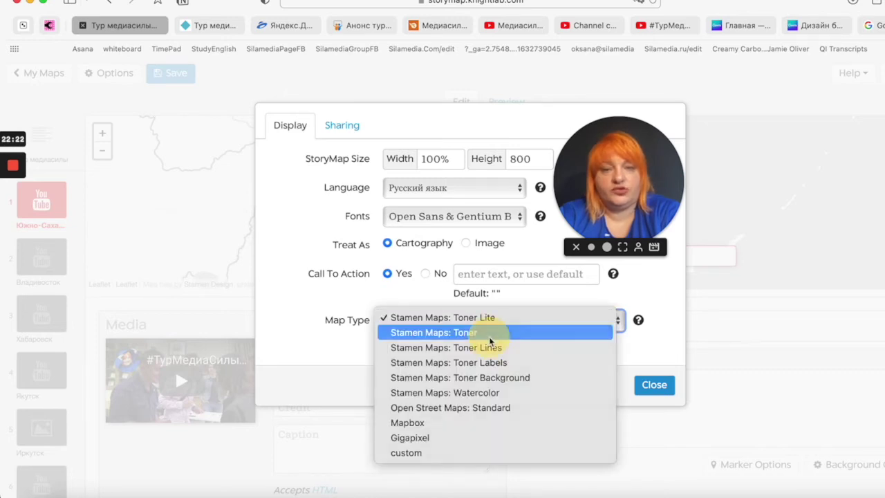
pyautogui.click(494, 336)
pyautogui.click(492, 320)
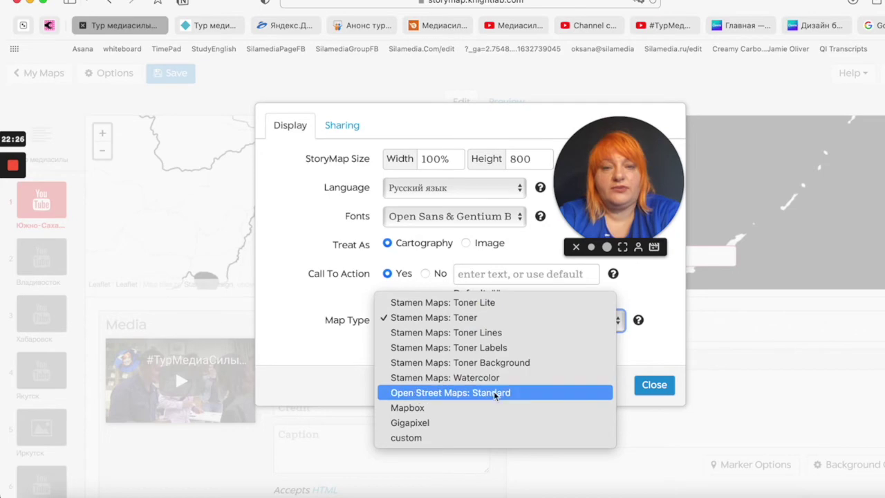
pyautogui.click(529, 392)
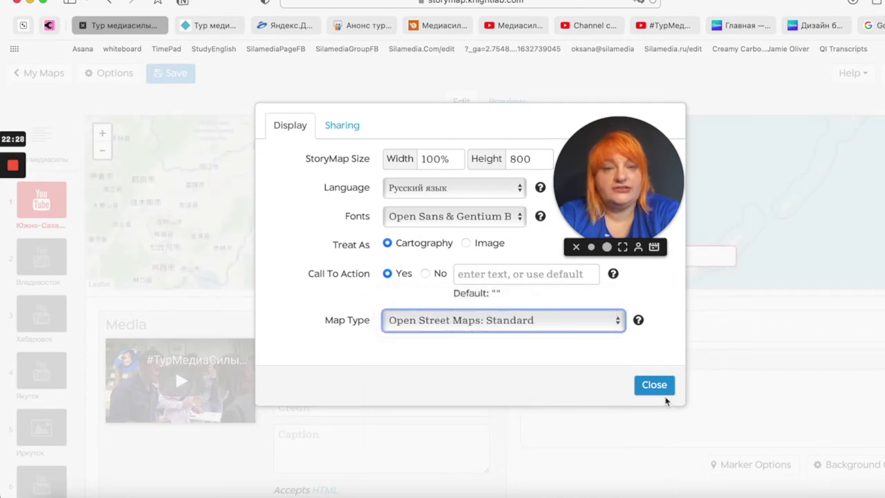
pyautogui.click(655, 384)
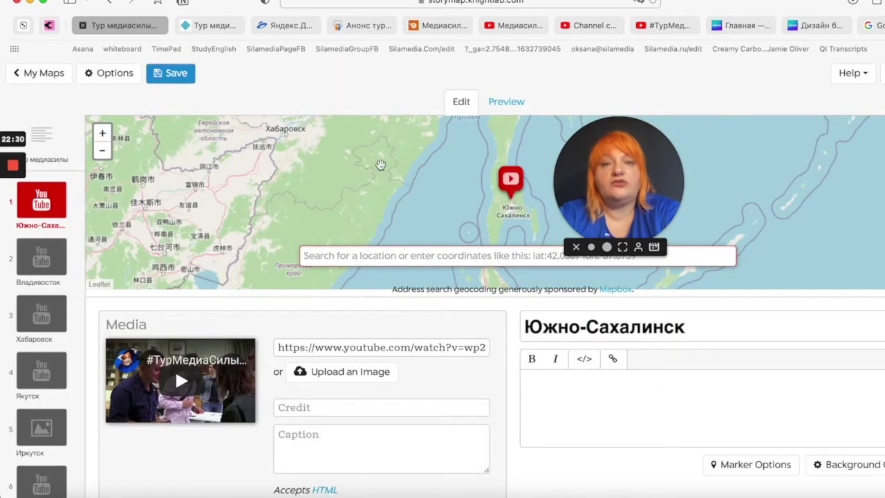
# - Look over the Far East region on the Open Street Maps background and save the StoryMap
pyautogui.moveTo(332, 193); pyautogui.dragTo(458, 264)
pyautogui.moveTo(381, 164); pyautogui.dragTo(502, 265)
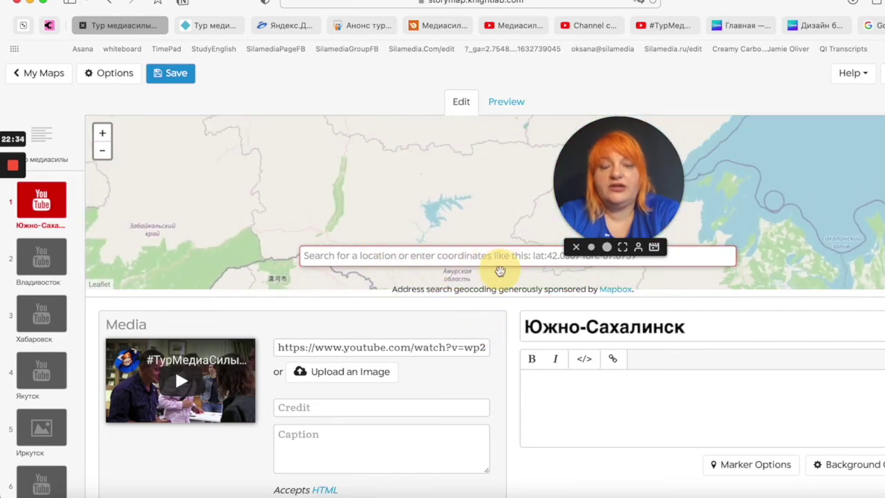
pyautogui.moveTo(393, 180); pyautogui.dragTo(395, 206)
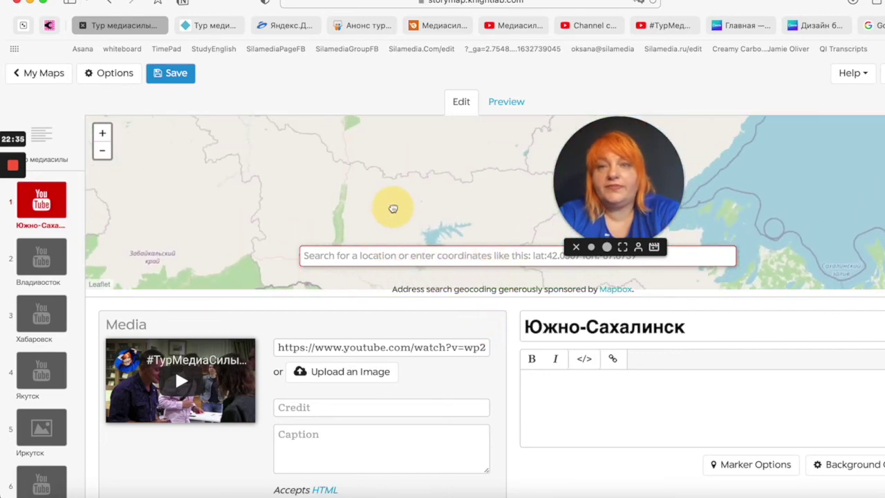
pyautogui.click(172, 74)
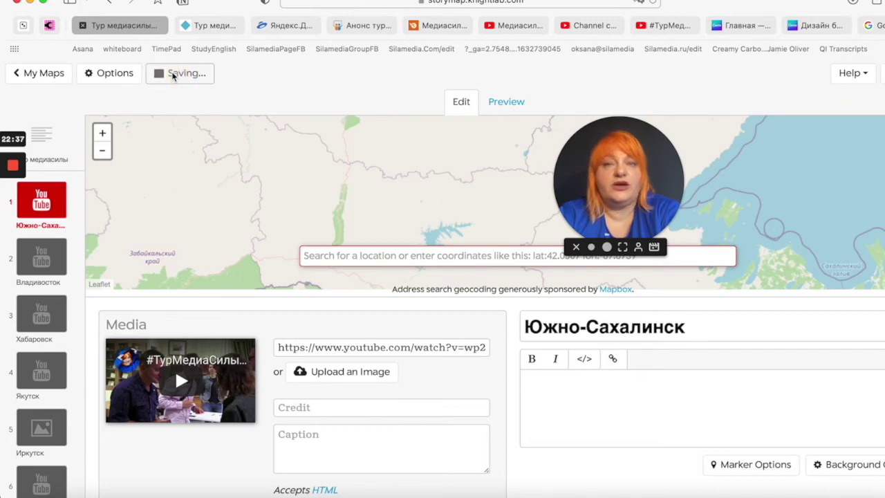
# - Switch to the preview copy of the StoryMap and reload its preview from editing mode
pyautogui.click(206, 28)
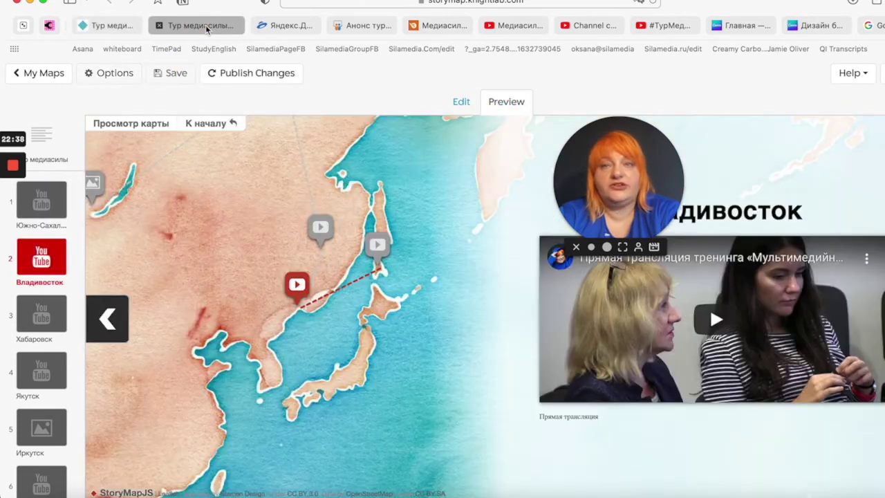
pyautogui.click(440, 108)
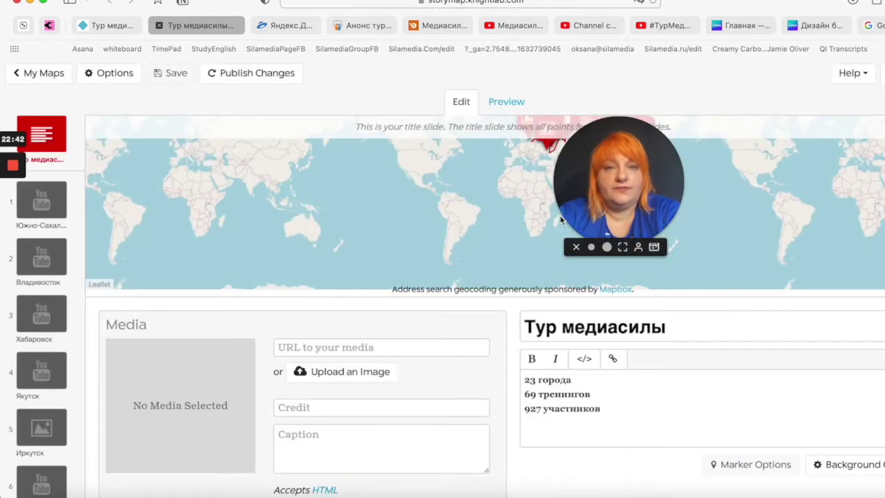
pyautogui.click(509, 110)
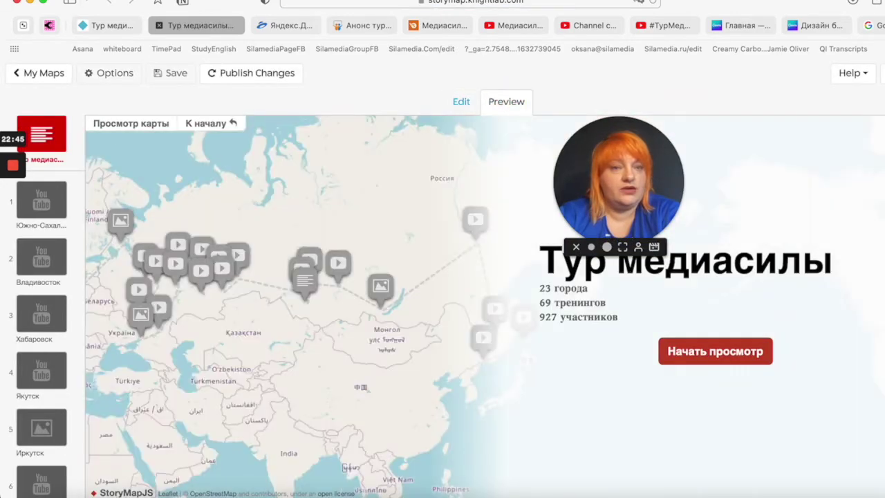
# - Start the previewed StoryMap and page through its slides from Южно-Сахалинск to Красноярск
pyautogui.click(715, 351)
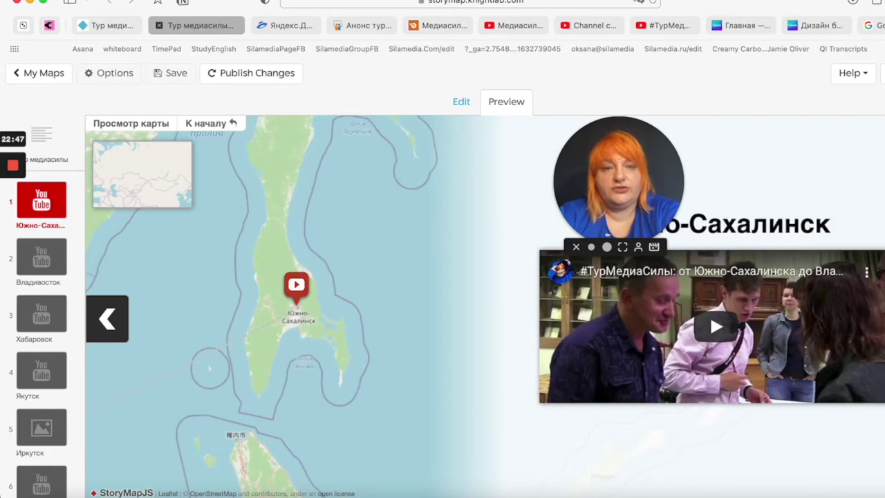
pyautogui.press('Right')
pyautogui.press('Right')
pyautogui.press('Right')
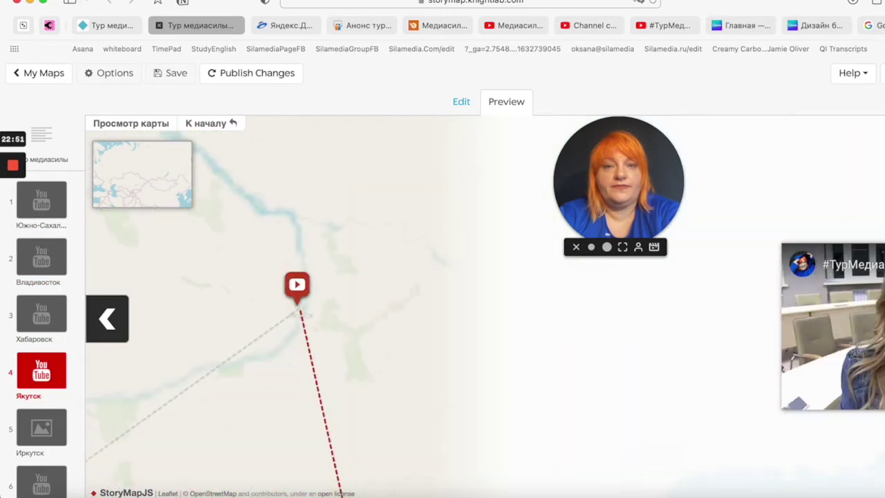
pyautogui.press('Right')
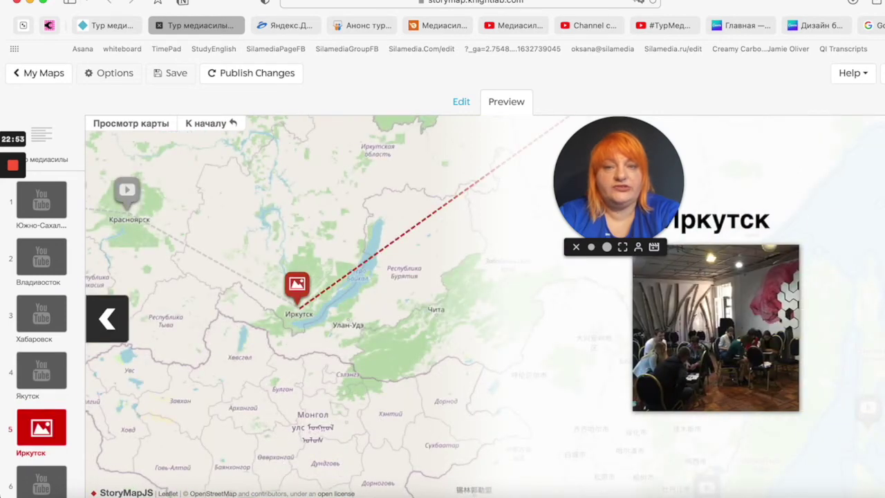
pyautogui.press('Right')
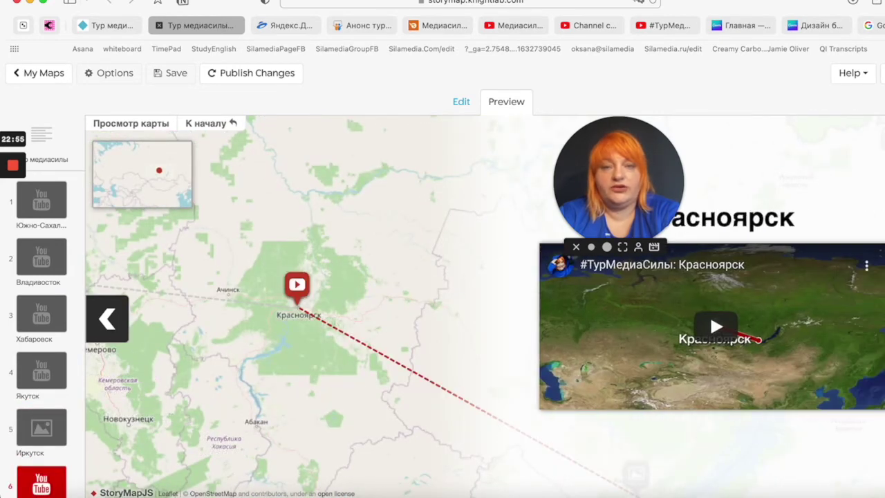
# - Return the preview from the map overview to the title slide and publish the StoryMap's changes
pyautogui.click(150, 127)
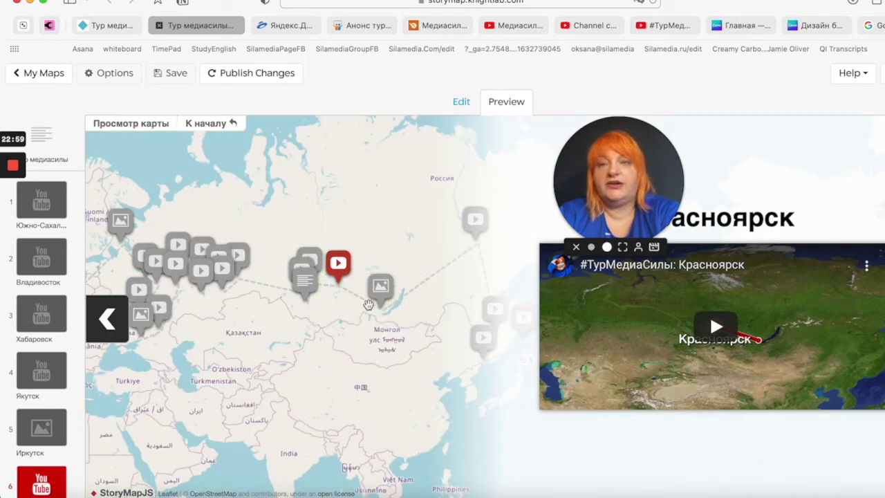
pyautogui.click(216, 124)
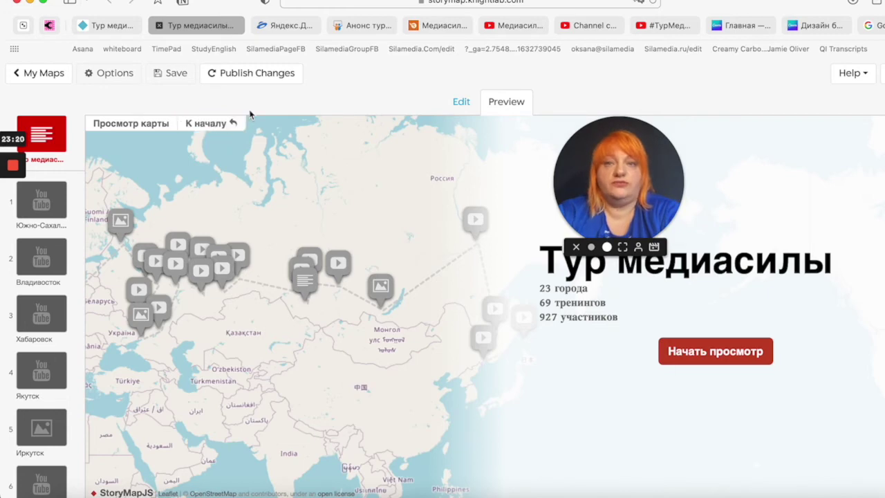
pyautogui.click(264, 81)
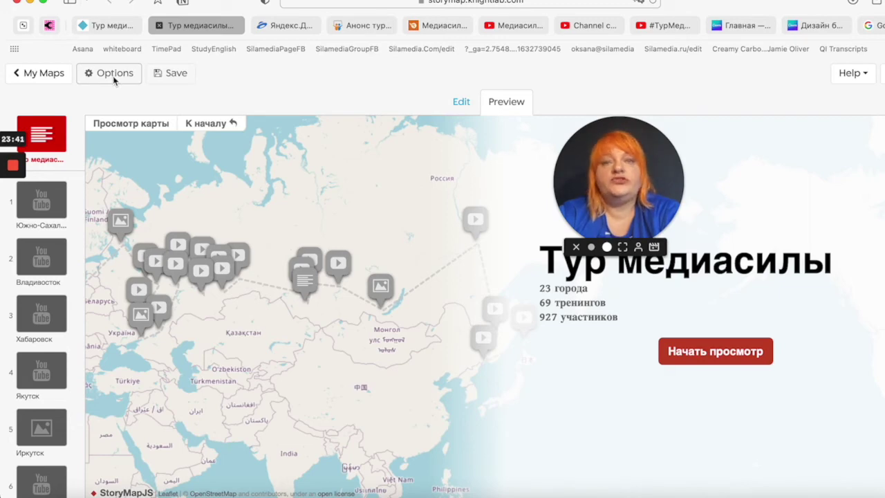
# - Examine the Тур Медиасилы map embedded on the sila.media page, paging through its slides to День 3. Мультимедийный мозг
pyautogui.click(443, 28)
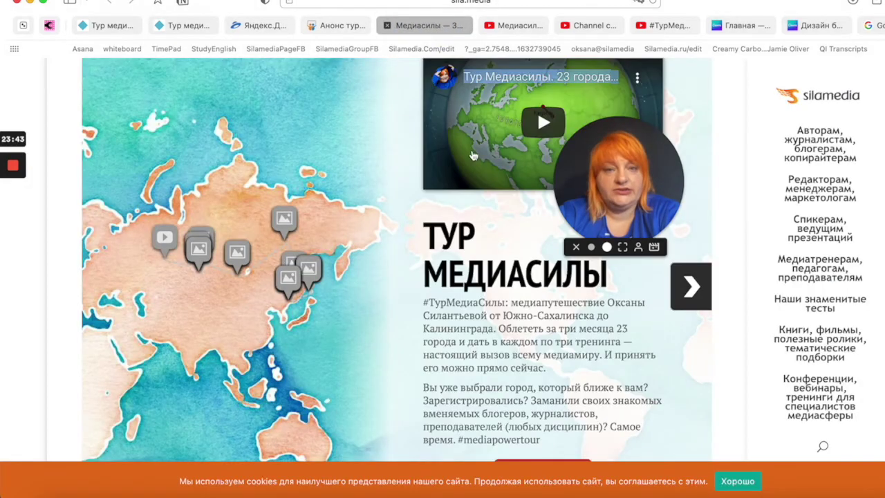
pyautogui.click(692, 286)
pyautogui.scroll(3, 694, 288)
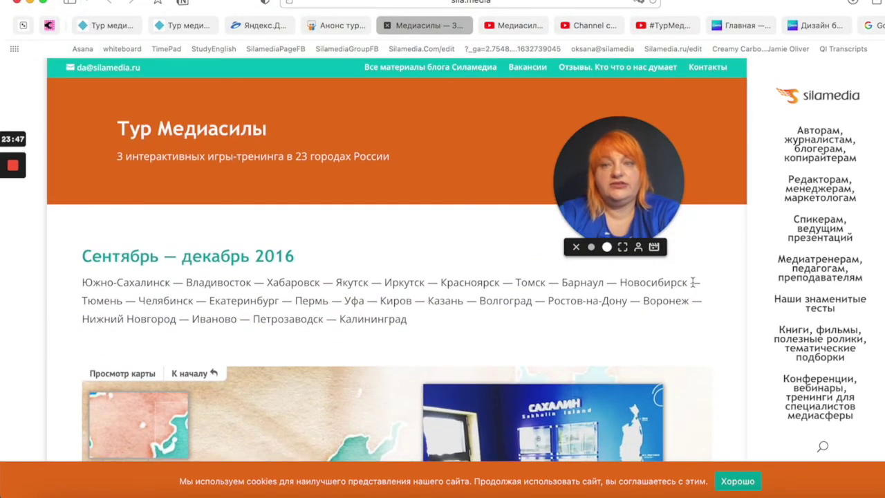
pyautogui.scroll(-6, 692, 283)
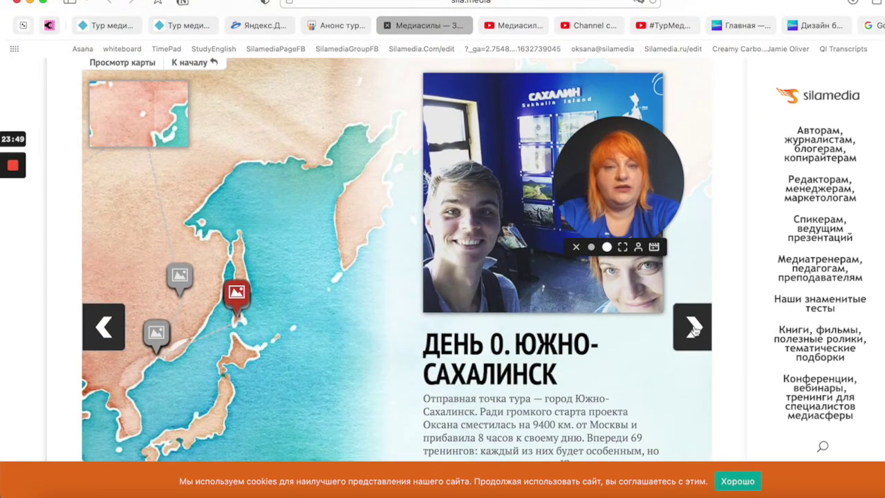
pyautogui.click(695, 330)
pyautogui.click(695, 331)
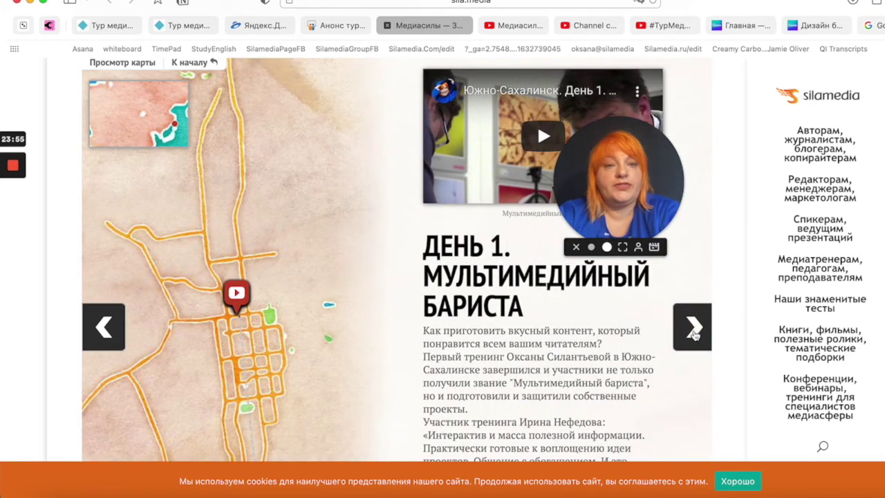
pyautogui.click(695, 332)
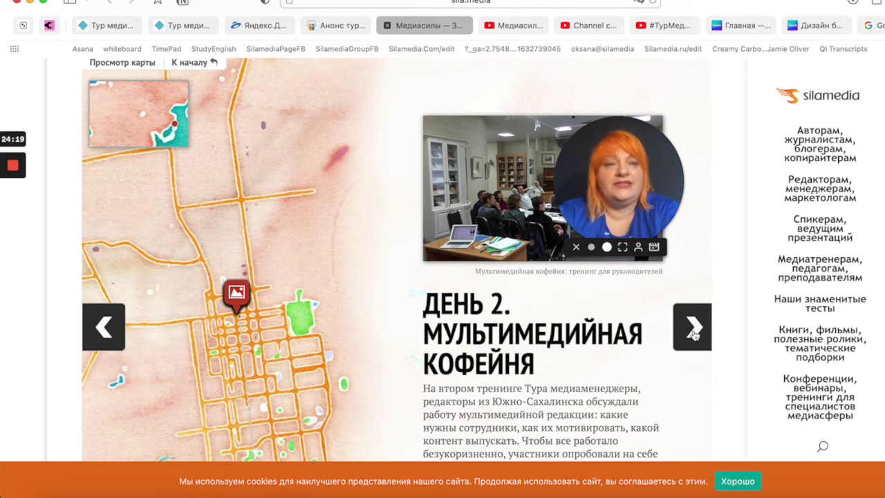
pyautogui.click(695, 339)
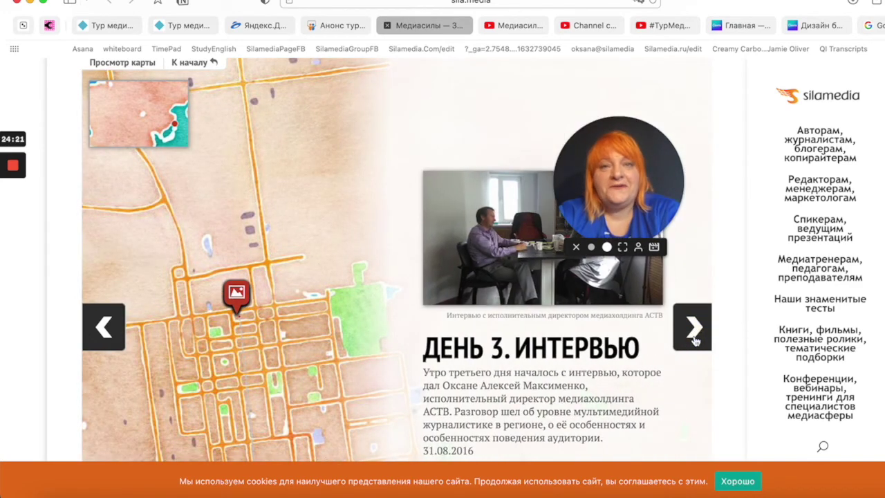
pyautogui.click(694, 339)
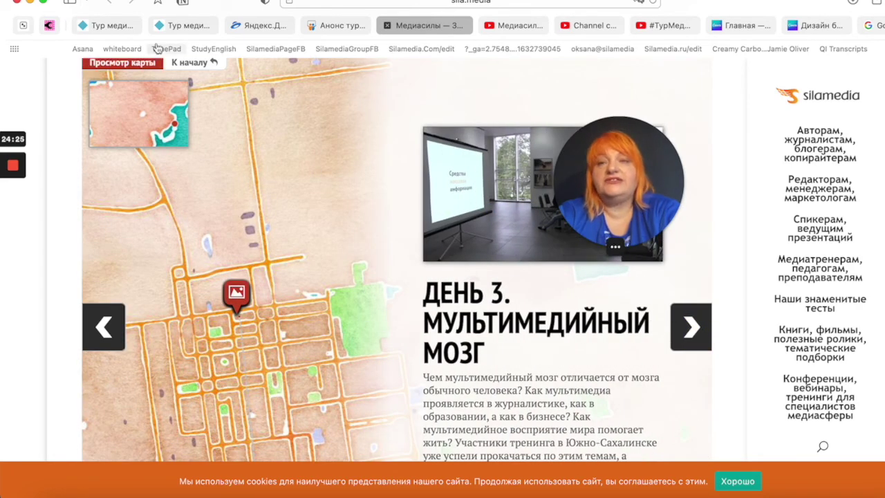
# - Return to the editing copy of the StoryMap and publish its changes there
pyautogui.click(126, 27)
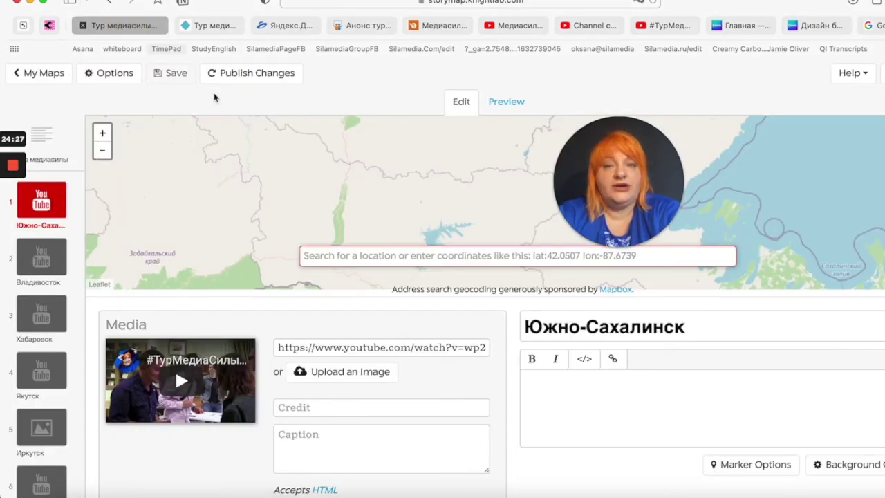
pyautogui.click(257, 73)
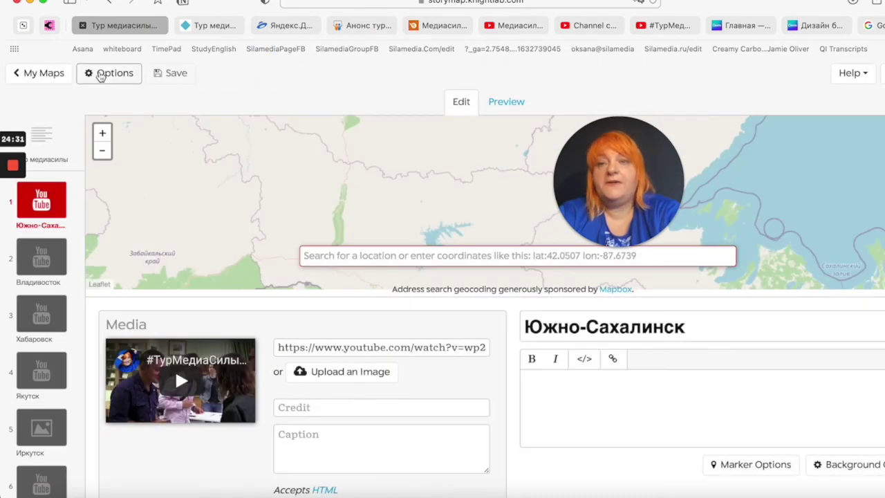
# - Open the StoryMap's share settings and select the full iframe embed code
pyautogui.click(113, 74)
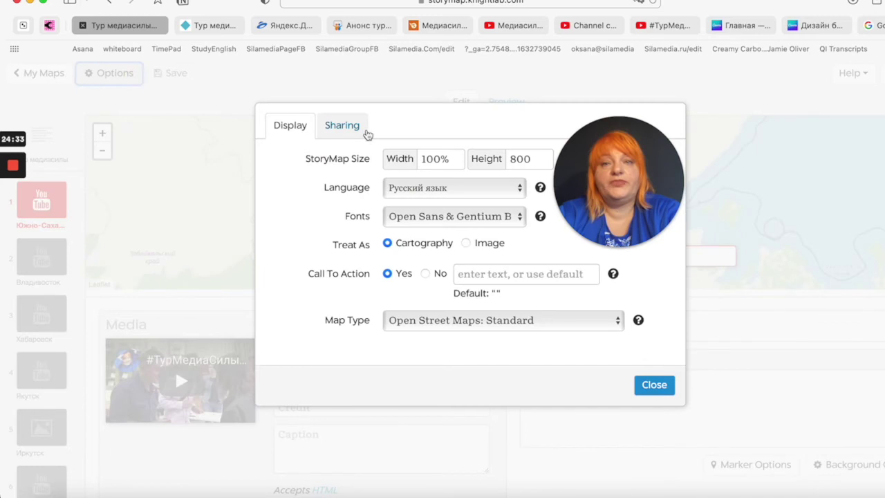
pyautogui.click(343, 127)
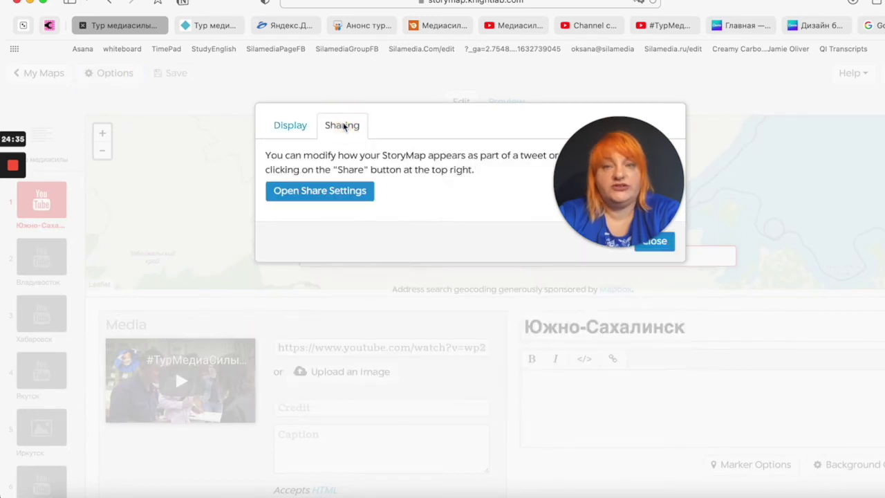
pyautogui.click(334, 196)
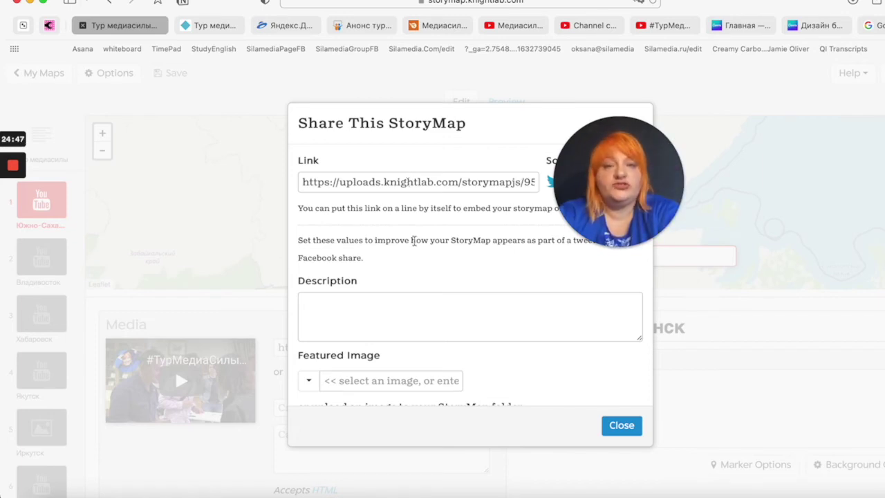
pyautogui.scroll(-5, 404, 240)
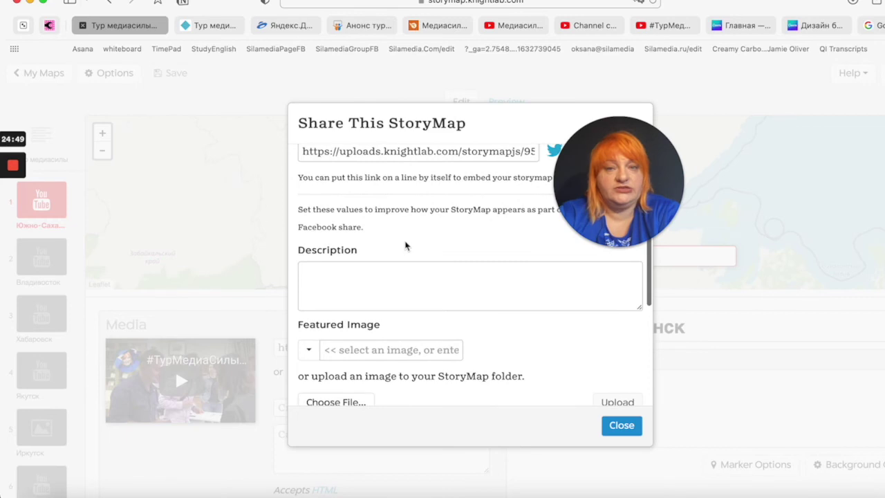
pyautogui.scroll(-3, 405, 244)
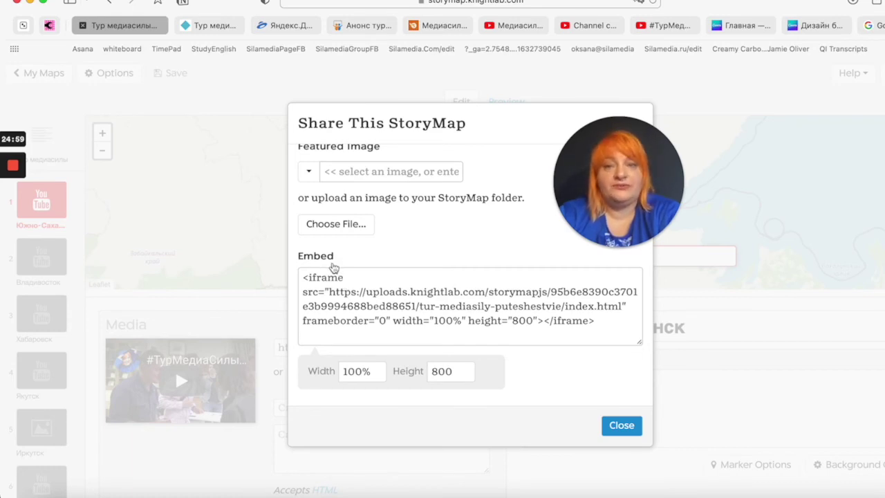
pyautogui.moveTo(302, 277); pyautogui.dragTo(597, 322)
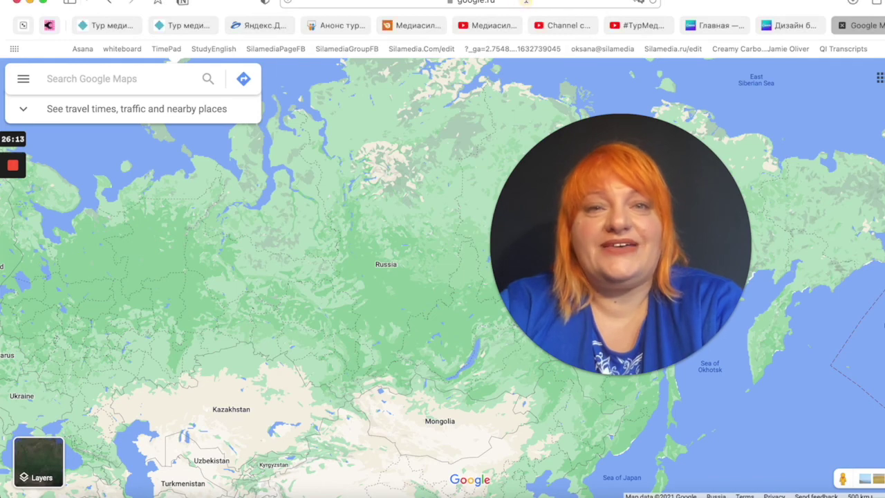
# - Go to the StoryMapJS home page at storymap.knightlab.com
pyautogui.click(517, 6)
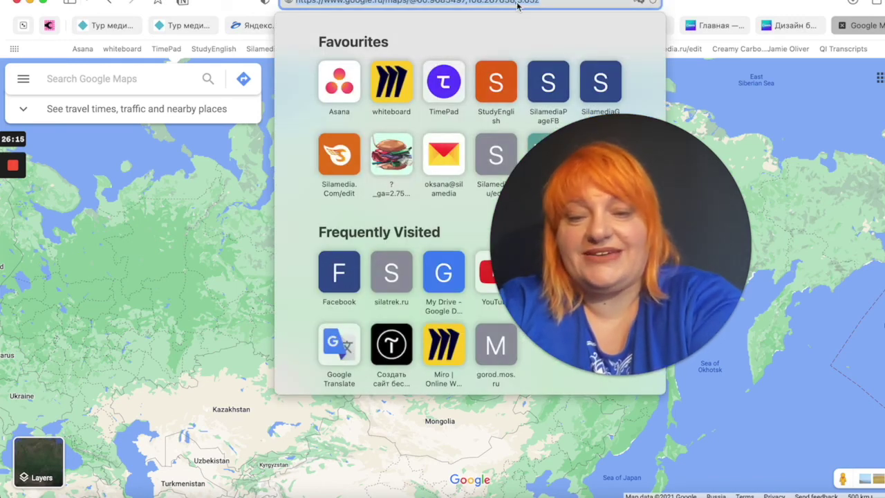
pyautogui.write('st')
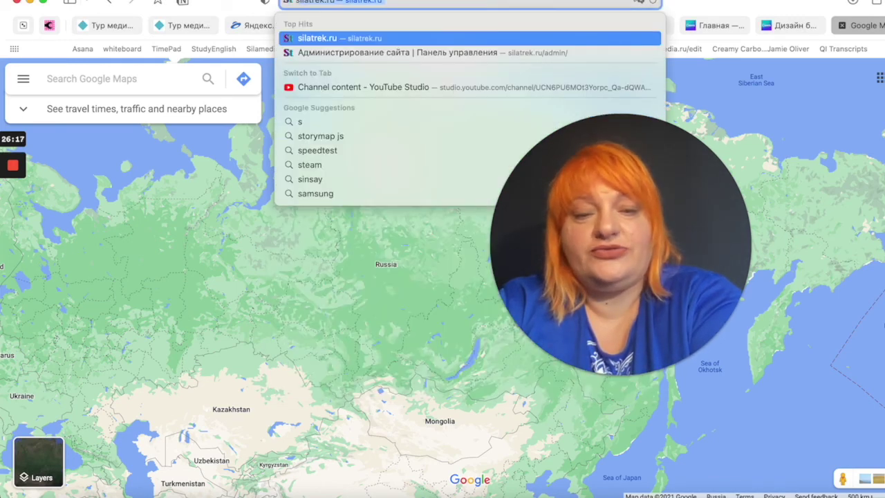
pyautogui.write('o')
pyautogui.press('Return')
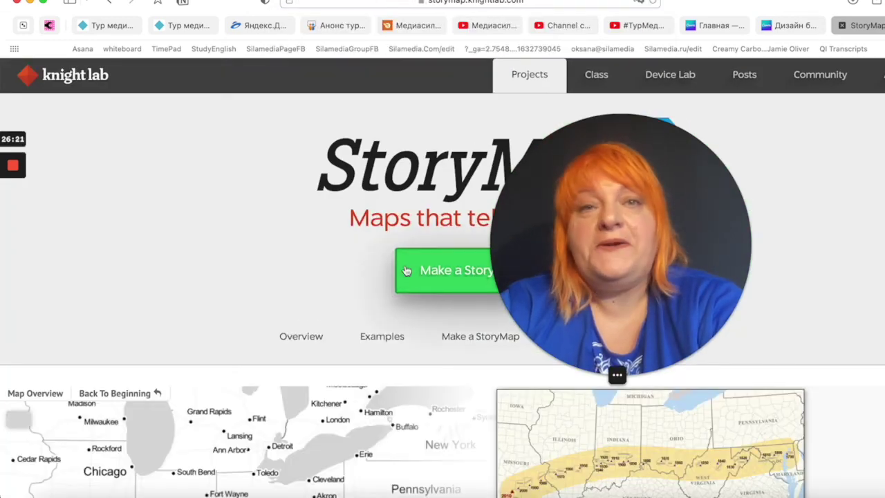
# - Open the Game of Thrones: Arya's Journey example from the StoryMapJS page and advance to its Winterfell slide
pyautogui.scroll(-5, 327, 330)
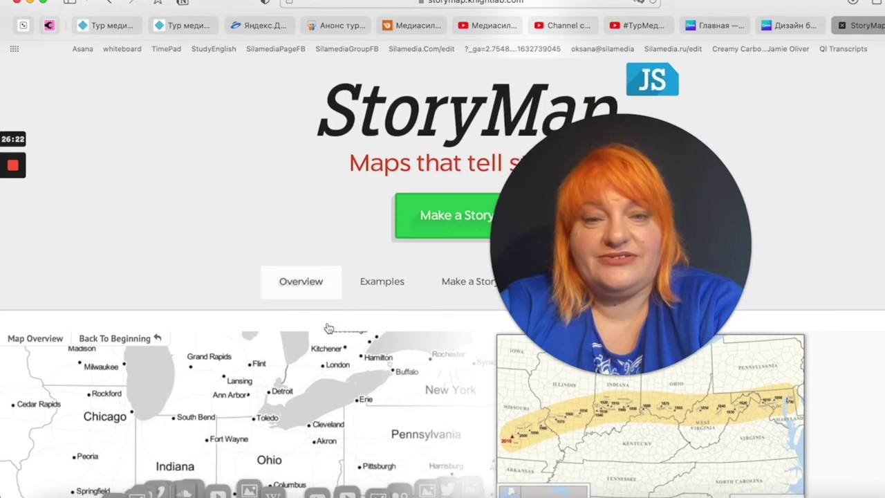
pyautogui.scroll(-2, 329, 328)
pyautogui.moveTo(600, 231); pyautogui.dragTo(703, 172)
pyautogui.scroll(-9, 392, 359)
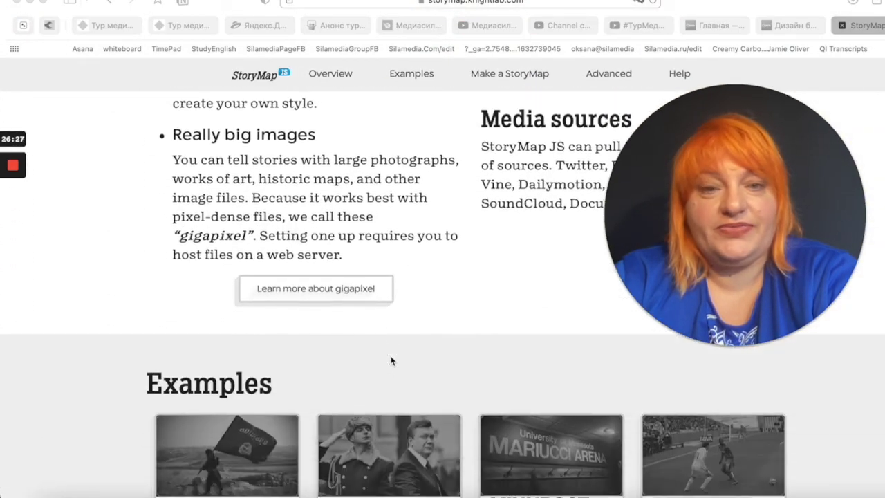
pyautogui.scroll(-3, 391, 359)
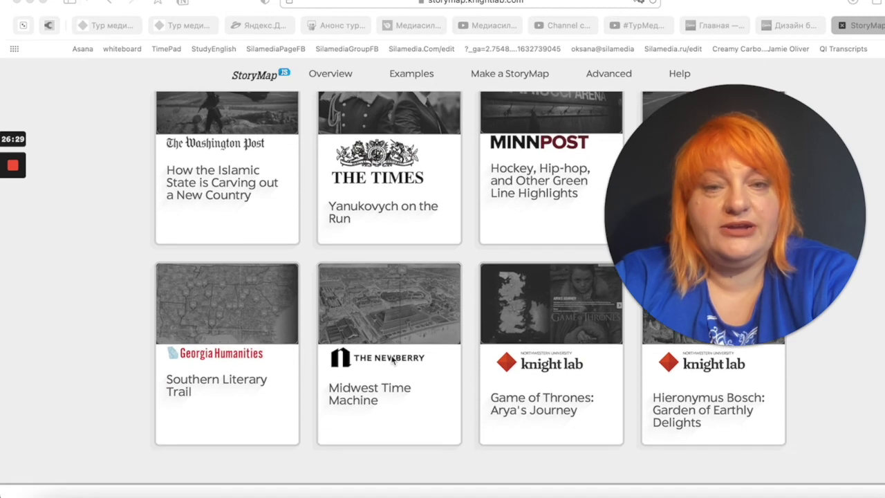
pyautogui.click(543, 362)
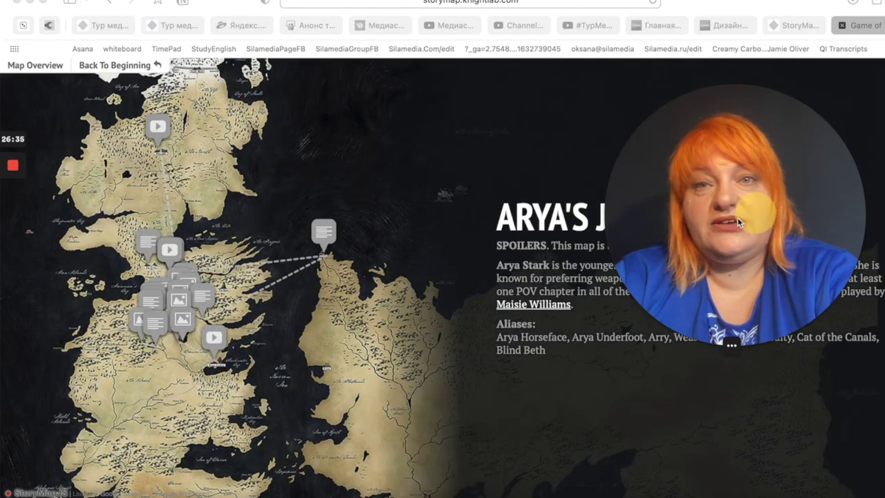
pyautogui.moveTo(757, 212); pyautogui.dragTo(317, 200)
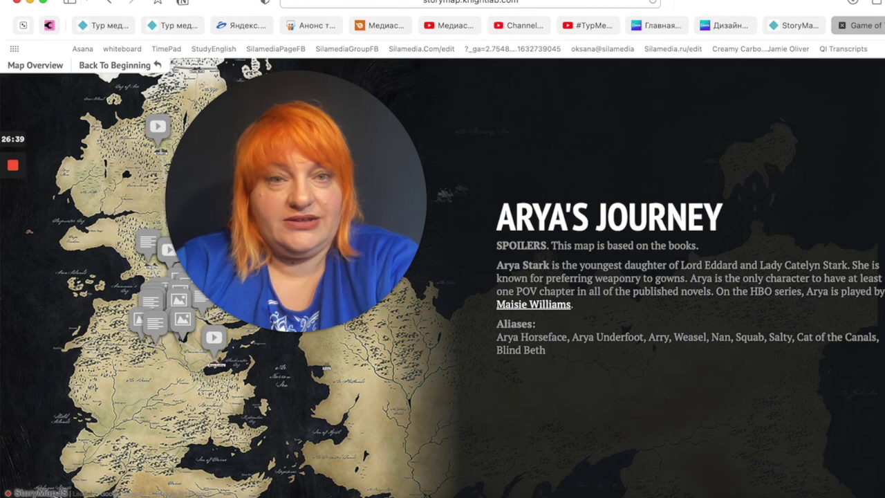
pyautogui.press('Right')
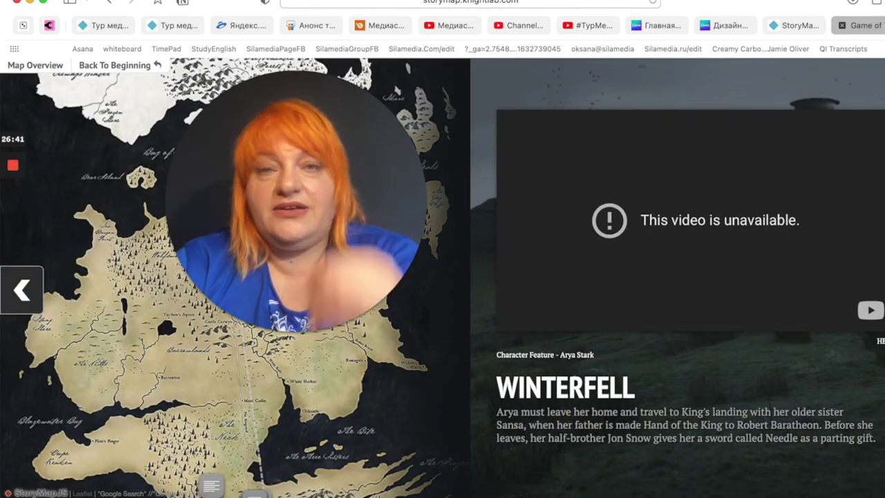